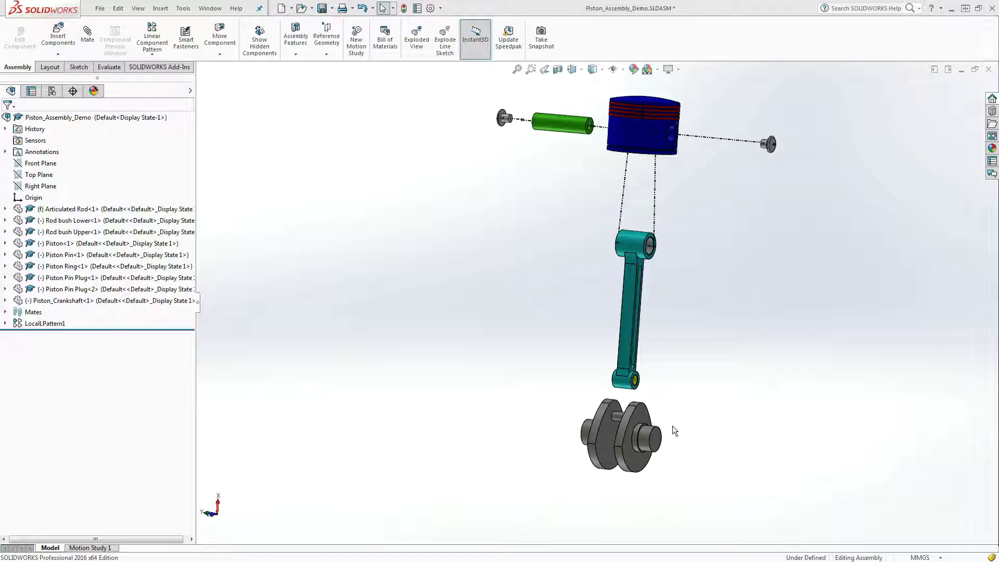
Step: Examine the exploded piston assembly from several angles, including the crankshaft, articulated rod with its bushes, piston pin, plugs, rings and piston
{"action": "scroll", "coordinate": [692, 404], "scroll_direction": "down", "scroll_amount": 4}
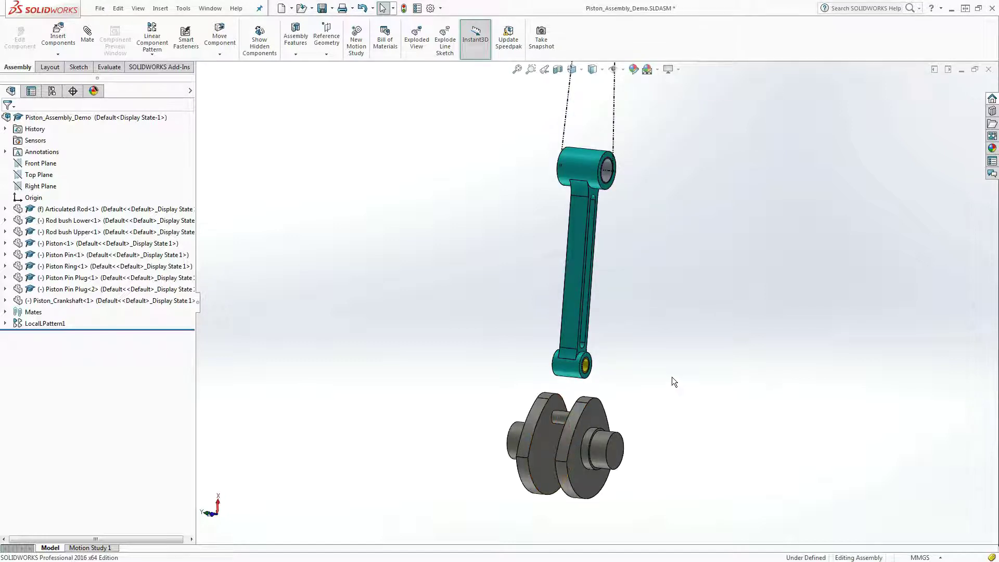
{"action": "middle_click_drag", "start_coordinate": [683, 368], "coordinate": [624, 361]}
{"action": "scroll", "coordinate": [613, 359], "scroll_direction": "down", "scroll_amount": 5}
{"action": "scroll", "coordinate": [614, 359], "scroll_direction": "up", "scroll_amount": 8}
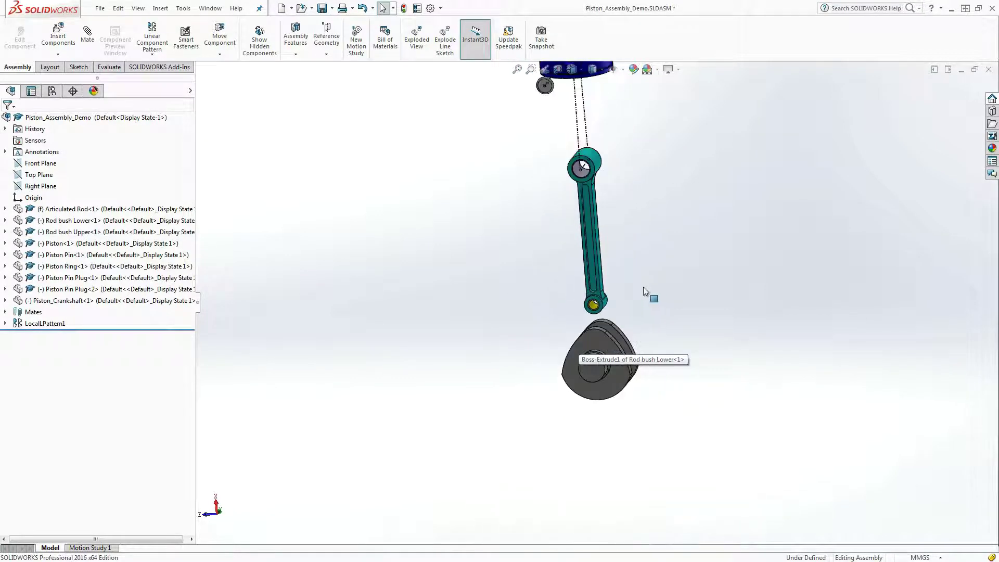
{"action": "middle_click_drag", "start_coordinate": [633, 149], "coordinate": [713, 107]}
{"action": "scroll", "coordinate": [622, 127], "scroll_direction": "down", "scroll_amount": 5}
{"action": "mouse_move", "coordinate": [629, 205]}
{"action": "middle_mouse_down"}
{"action": "mouse_move", "coordinate": [646, 223]}
{"action": "mouse_move", "coordinate": [633, 196]}
{"action": "middle_mouse_up"}
{"action": "scroll", "coordinate": [572, 224], "scroll_direction": "down", "scroll_amount": 3}
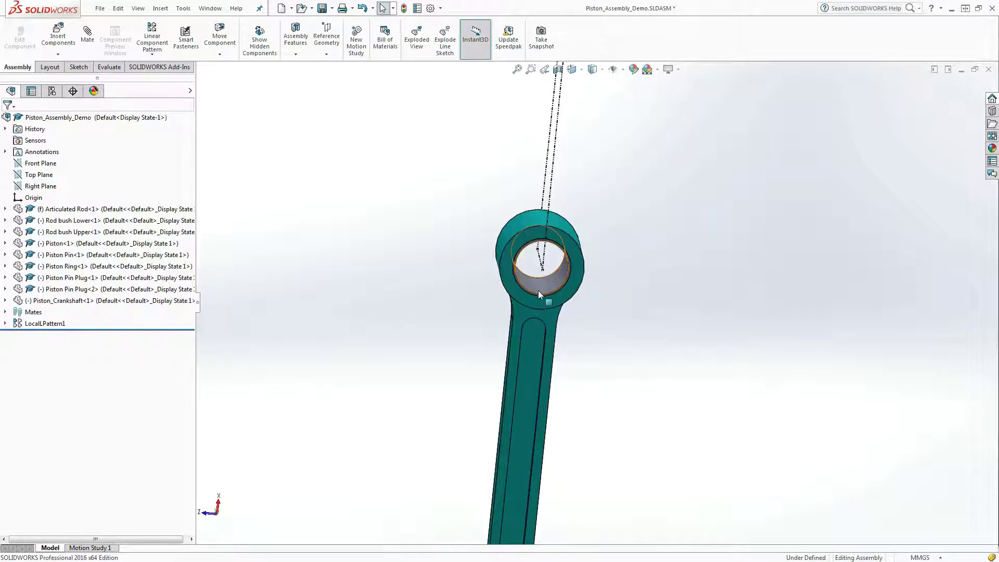
{"action": "scroll", "coordinate": [542, 286], "scroll_direction": "up", "scroll_amount": 5}
{"action": "middle_click_drag", "start_coordinate": [617, 255], "coordinate": [700, 245]}
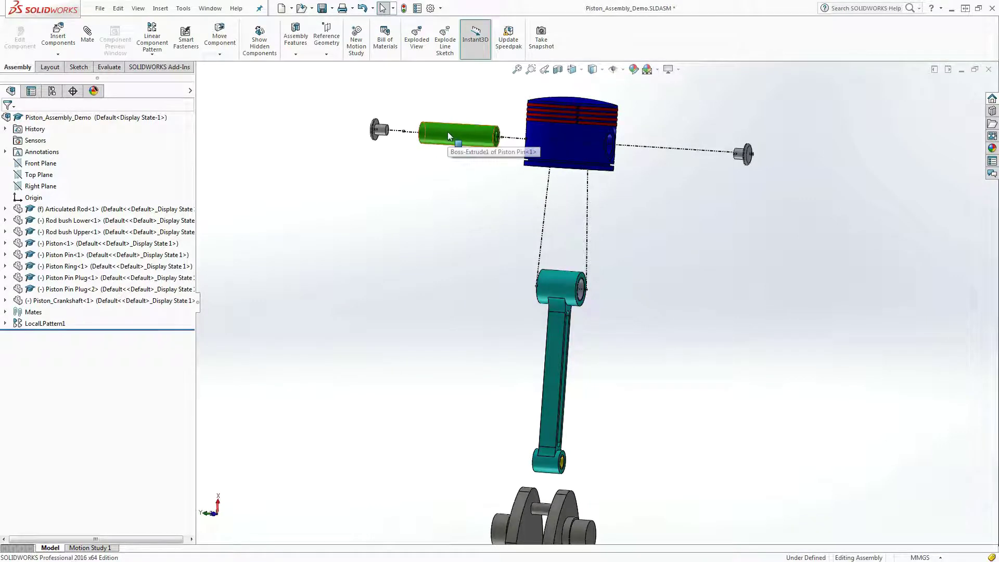
{"action": "middle_click_drag", "start_coordinate": [448, 132], "coordinate": [711, 202]}
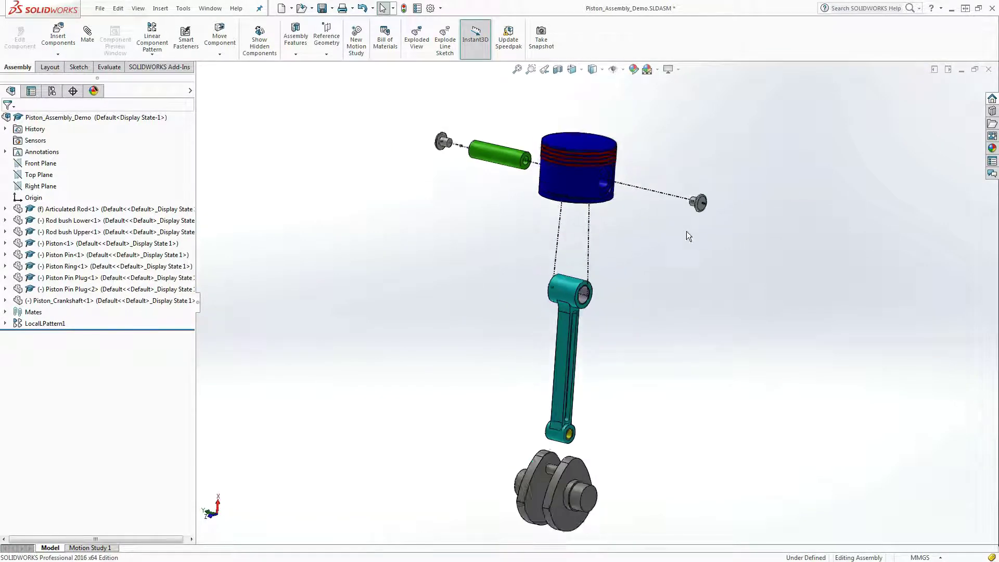
{"action": "key", "text": "f"}
{"action": "scroll", "coordinate": [472, 189], "scroll_direction": "down", "scroll_amount": 8}
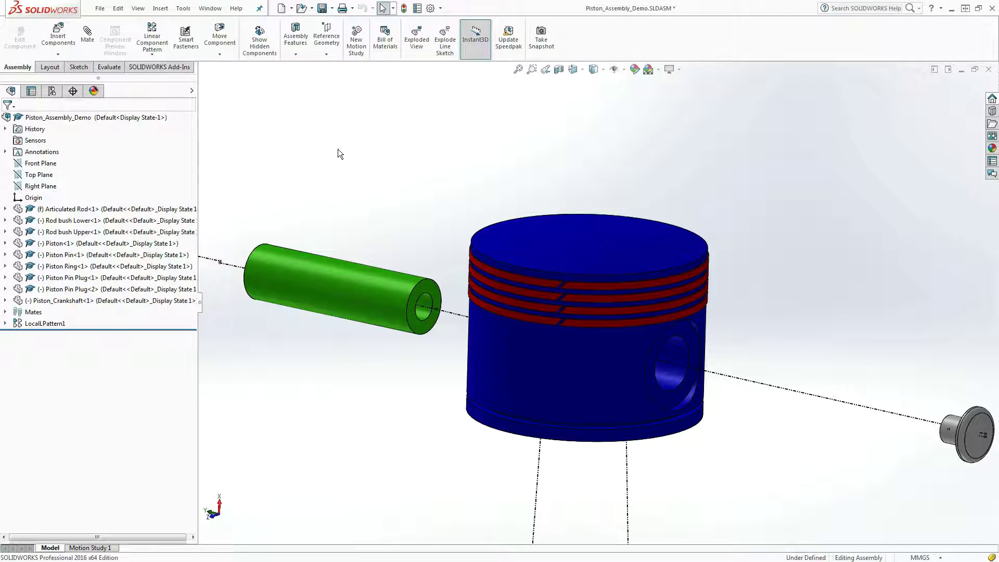
{"action": "key", "text": "f"}
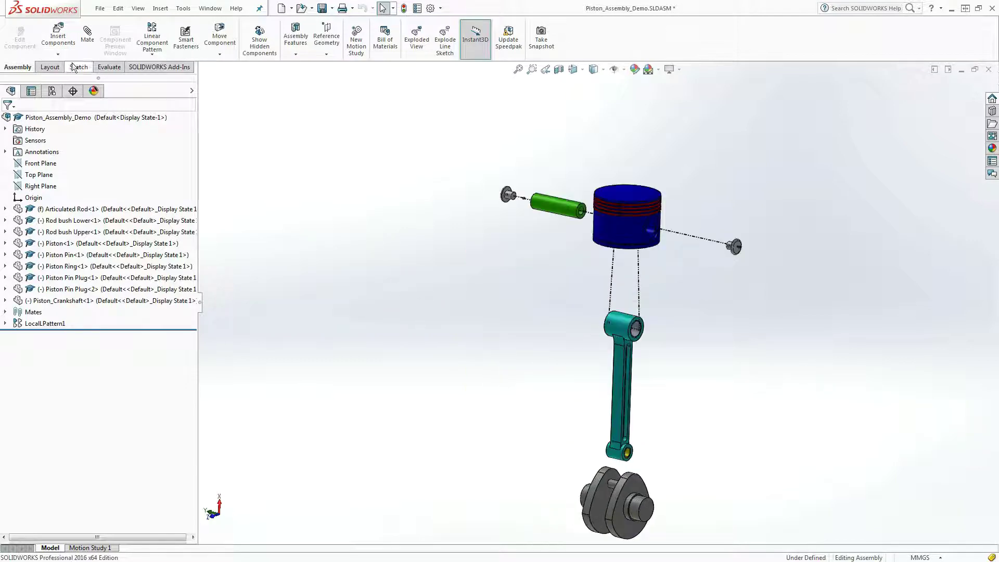
Step: Collapse the exploded view ExplView2 with an animation and close the animation playback
{"action": "left_click", "coordinate": [52, 92]}
{"action": "right_click", "coordinate": [67, 152]}
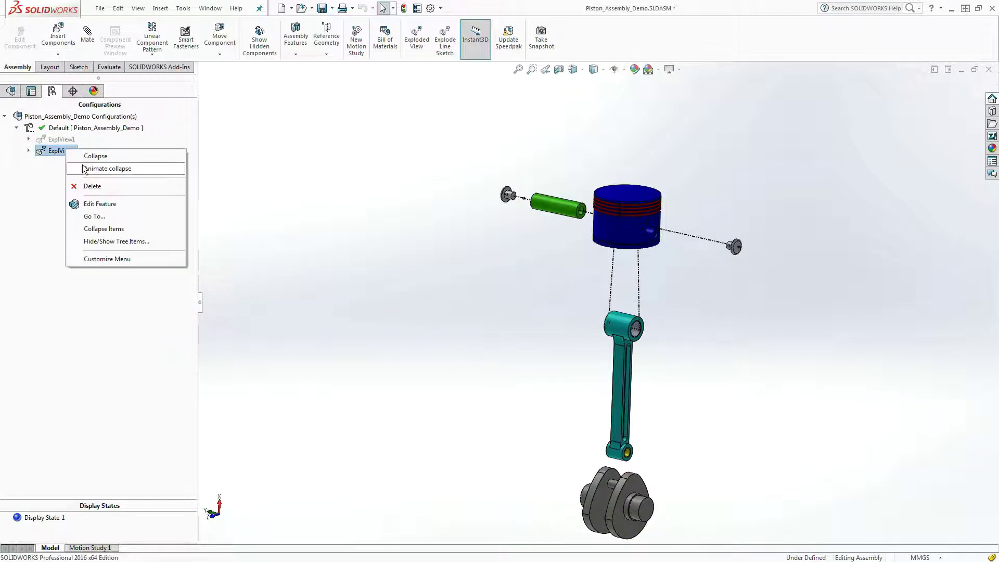
{"action": "left_click", "coordinate": [99, 167]}
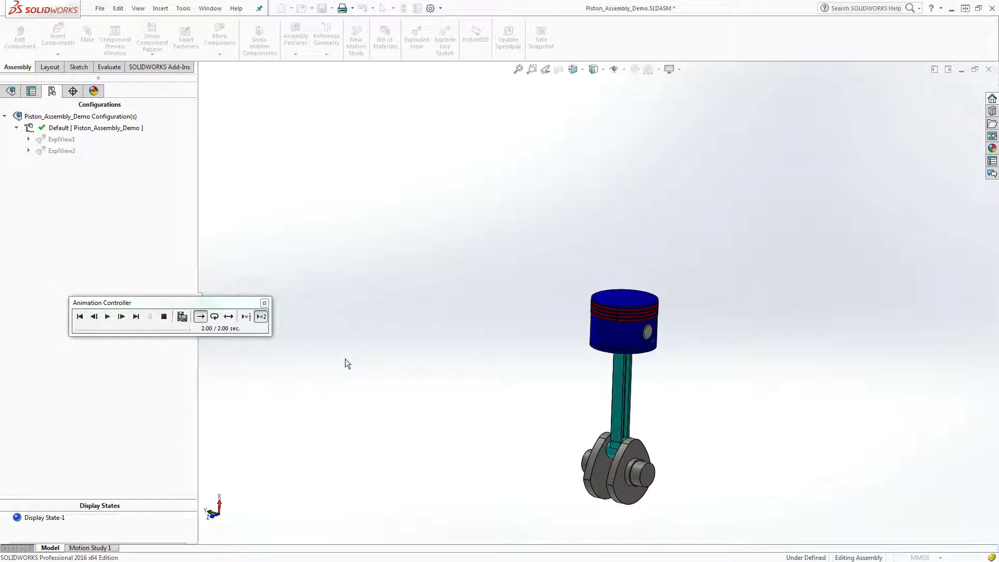
{"action": "left_click", "coordinate": [264, 303]}
{"action": "scroll", "coordinate": [645, 489], "scroll_direction": "down", "scroll_amount": 2}
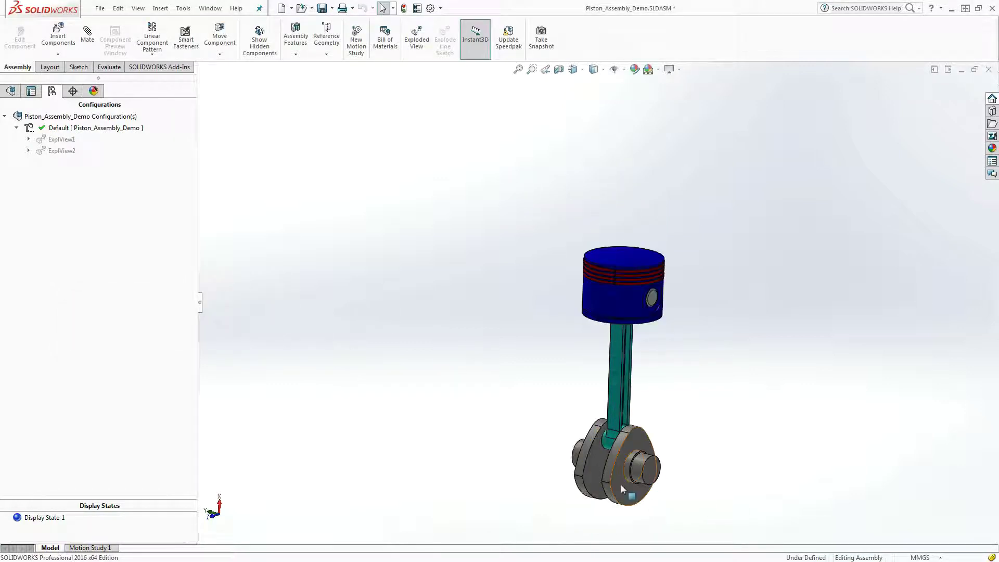
{"action": "scroll", "coordinate": [710, 471], "scroll_direction": "down", "scroll_amount": 2}
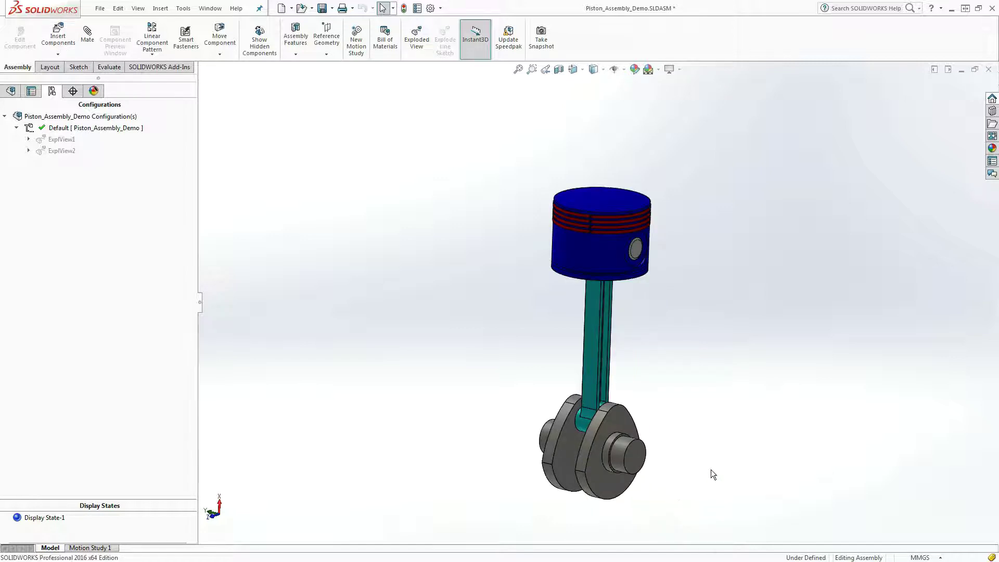
Step: Save a copy of the assembly in Parasolid format as Piston_Assembly_Demo.X_T in the Demo\Solidworks folder
{"action": "left_click", "coordinate": [99, 8]}
{"action": "left_click", "coordinate": [129, 125]}
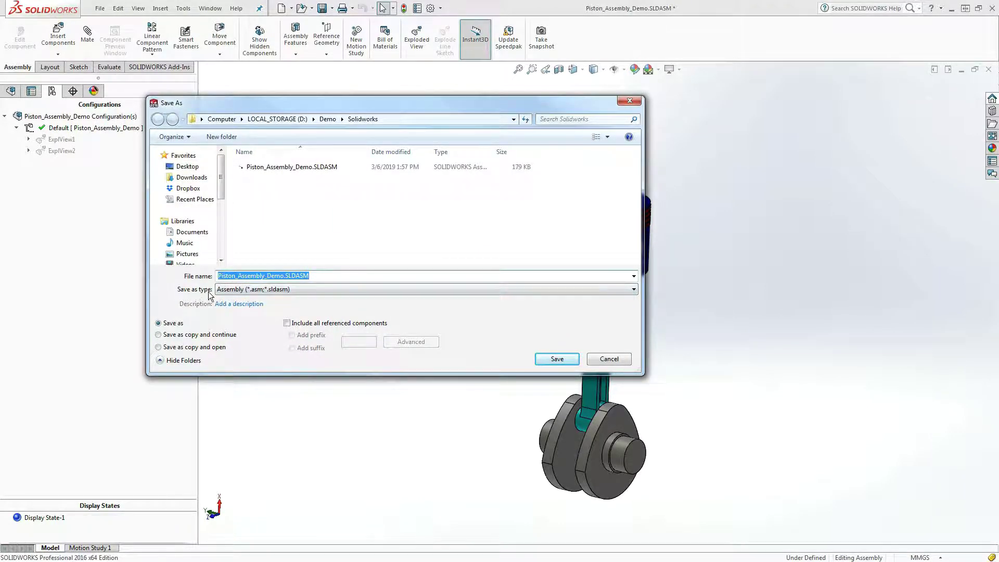
{"action": "left_click", "coordinate": [219, 289]}
{"action": "left_click", "coordinate": [274, 315]}
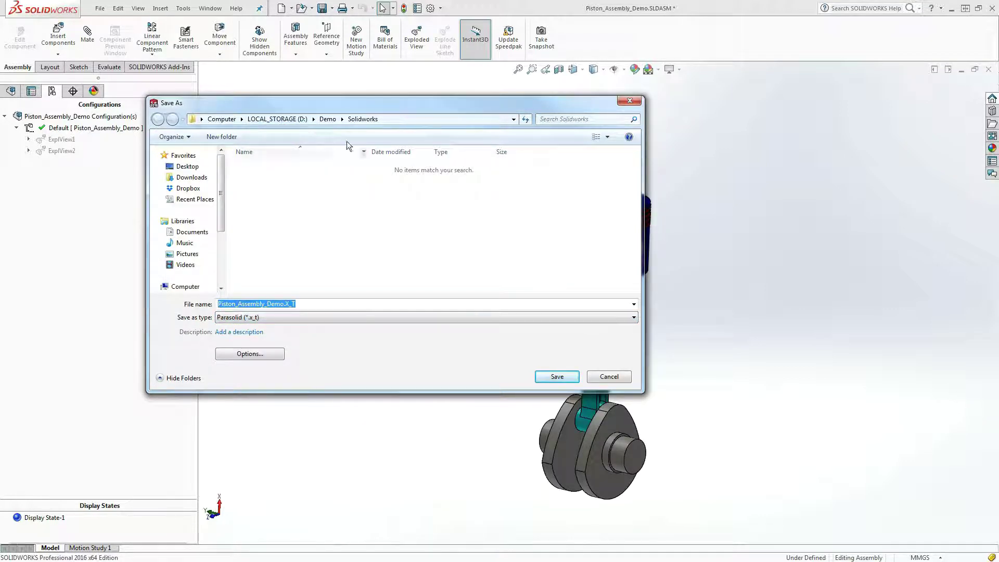
{"action": "left_click", "coordinate": [557, 377]}
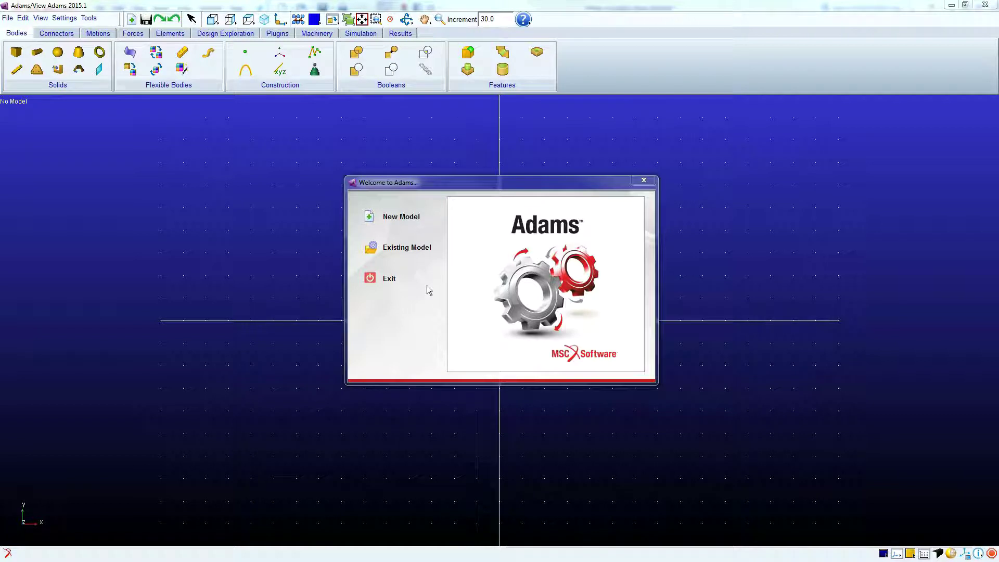
Step: In Adams/View, create a new model named Single_Piston_ADAMs with gravity Other, IPS units and working directory D:\Demo\ADAMs
{"action": "left_click", "coordinate": [370, 217]}
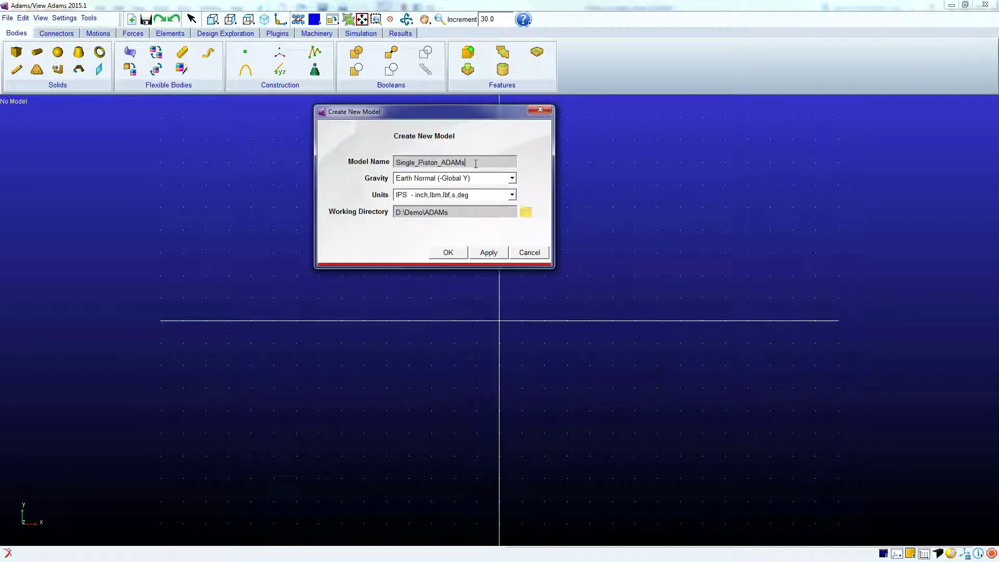
{"action": "left_click", "coordinate": [424, 179]}
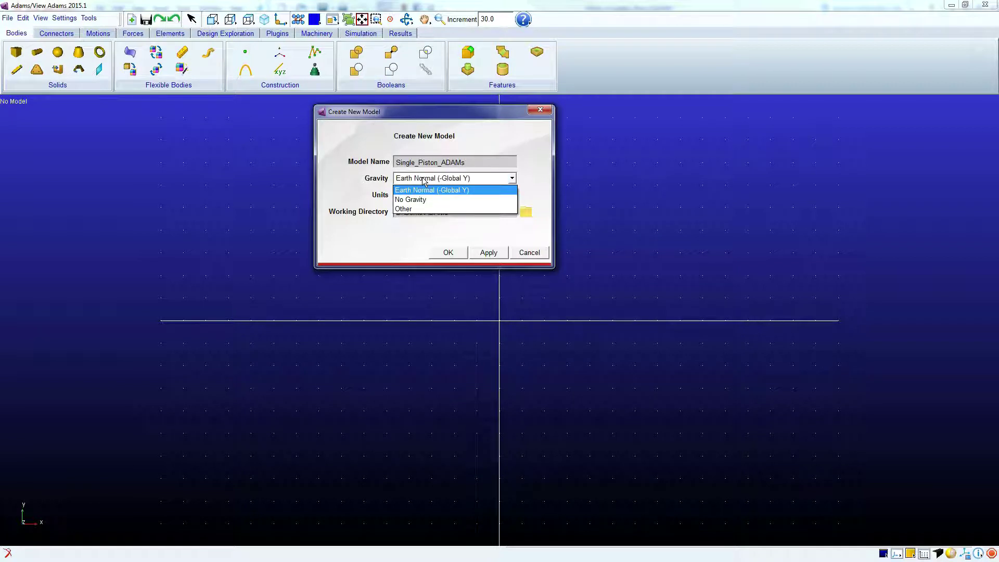
{"action": "left_click", "coordinate": [412, 208]}
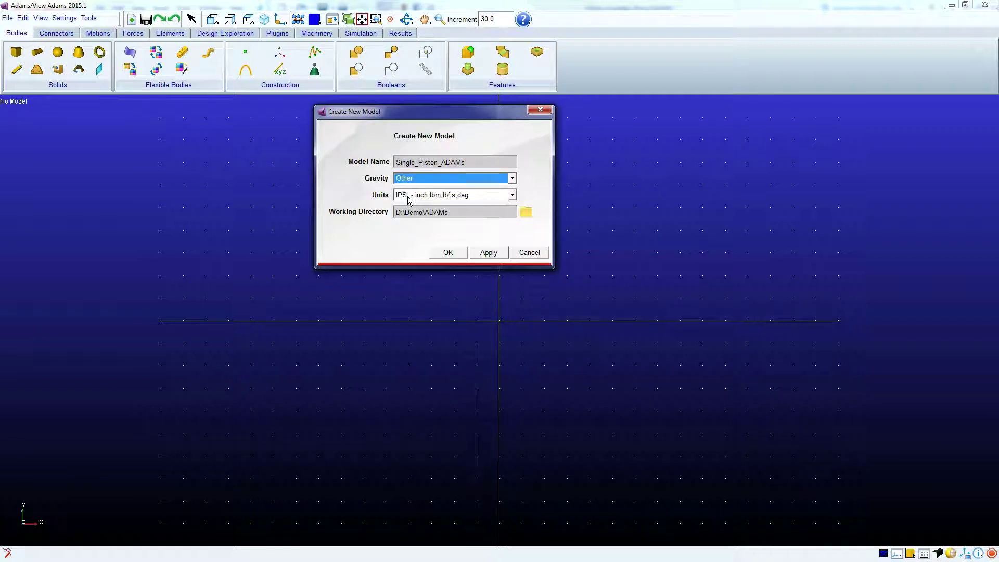
{"action": "left_click", "coordinate": [412, 197]}
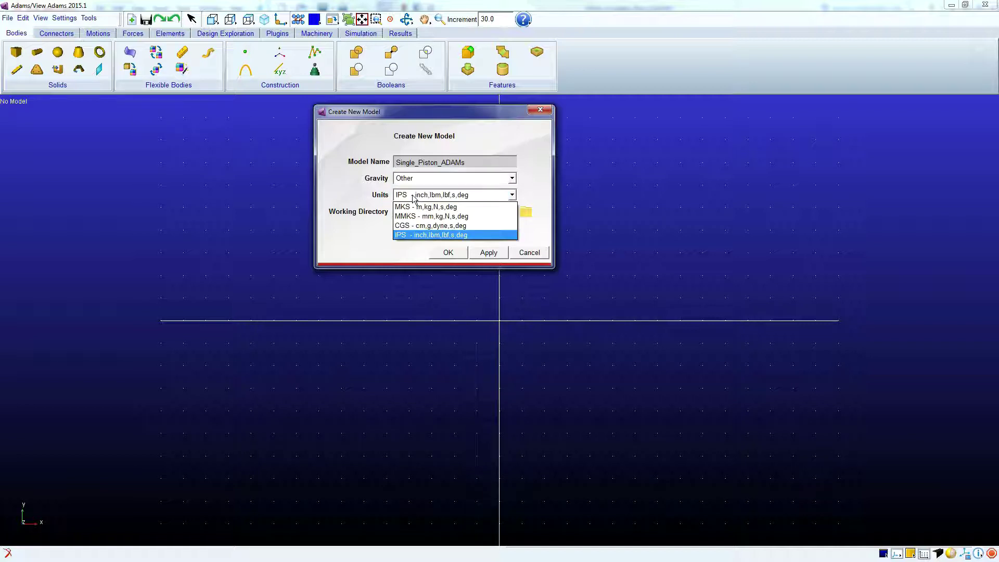
{"action": "left_click", "coordinate": [406, 235]}
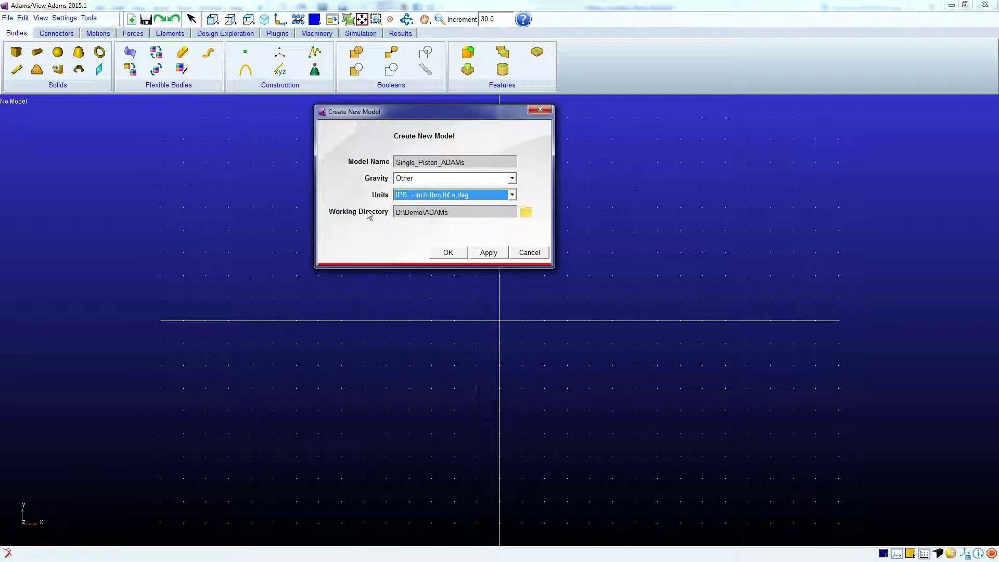
{"action": "left_click", "coordinate": [448, 253]}
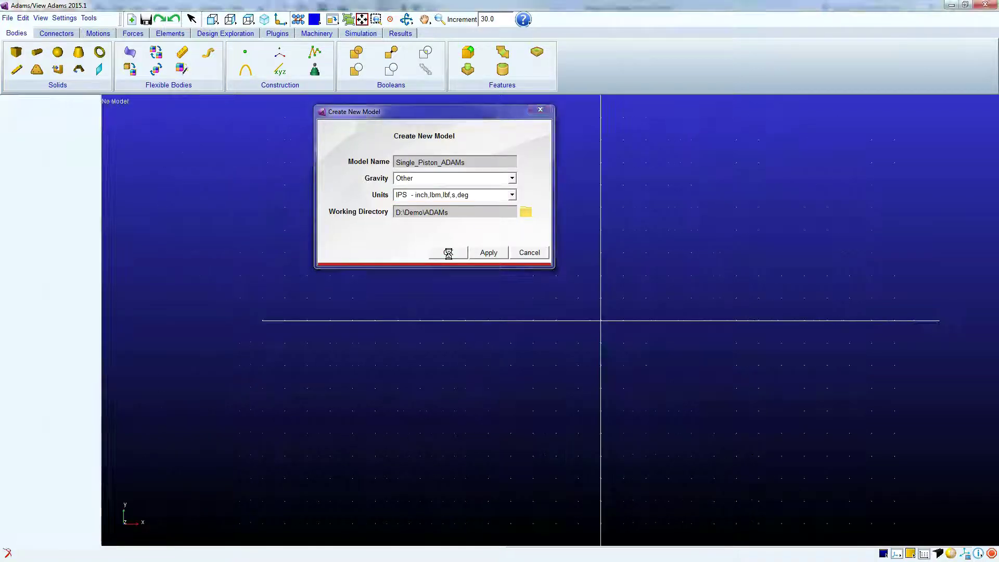
Step: Set Earth gravity to act along the negative global X direction
{"action": "left_click_drag", "start_coordinate": [235, 101], "coordinate": [222, 158]}
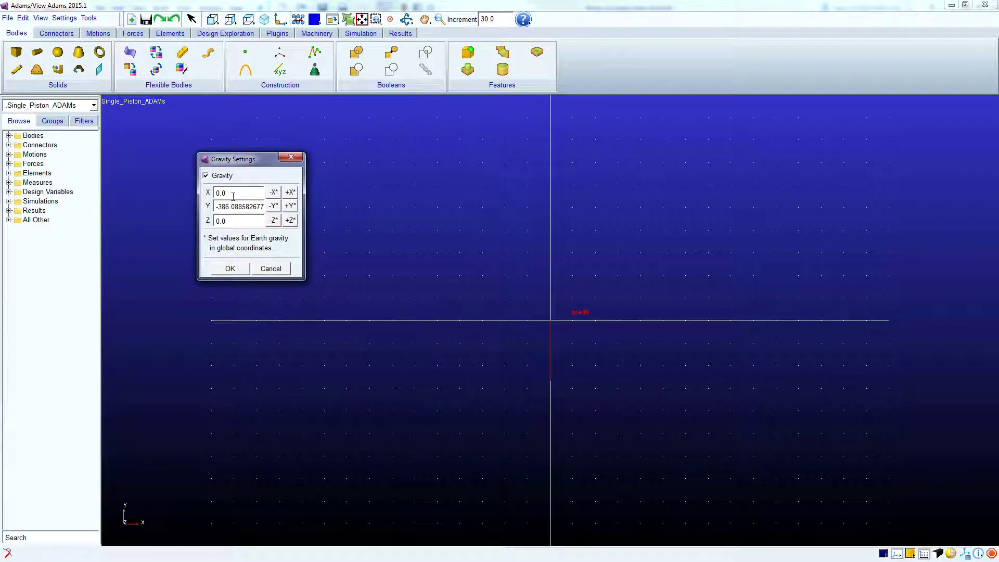
{"action": "left_click", "coordinate": [273, 192]}
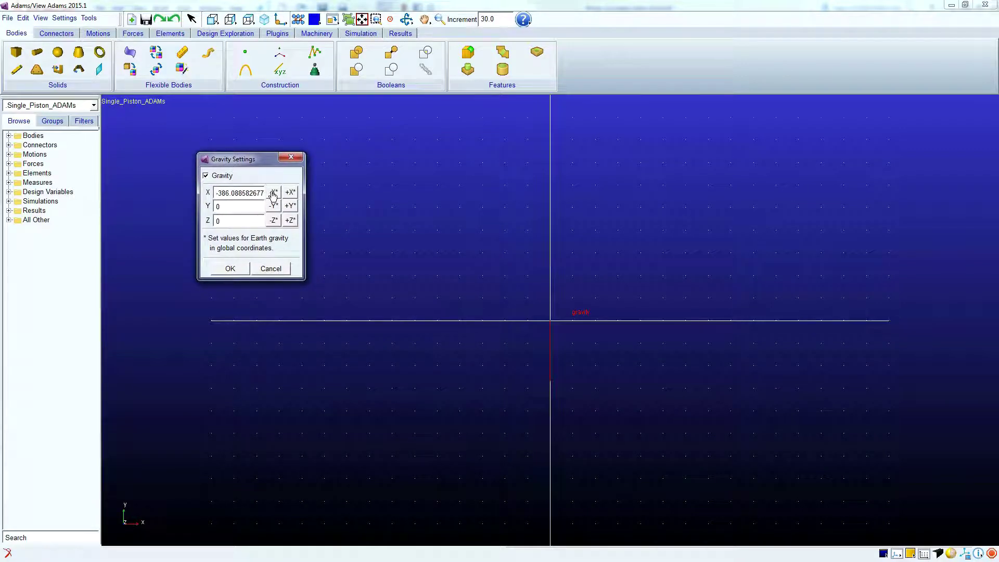
{"action": "left_click", "coordinate": [229, 269]}
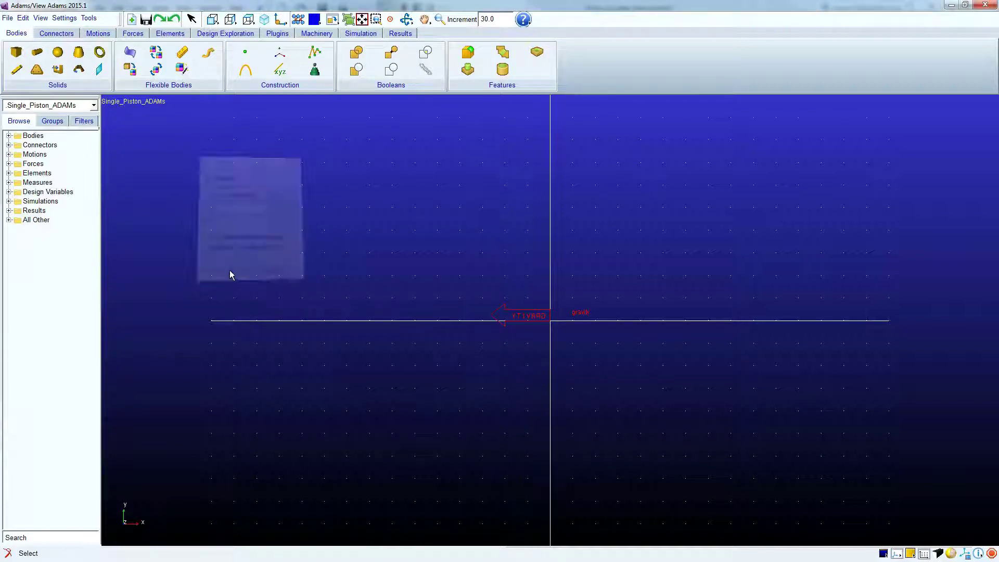
Step: Start a file import and set its file type to Parasolid
{"action": "left_click", "coordinate": [8, 19]}
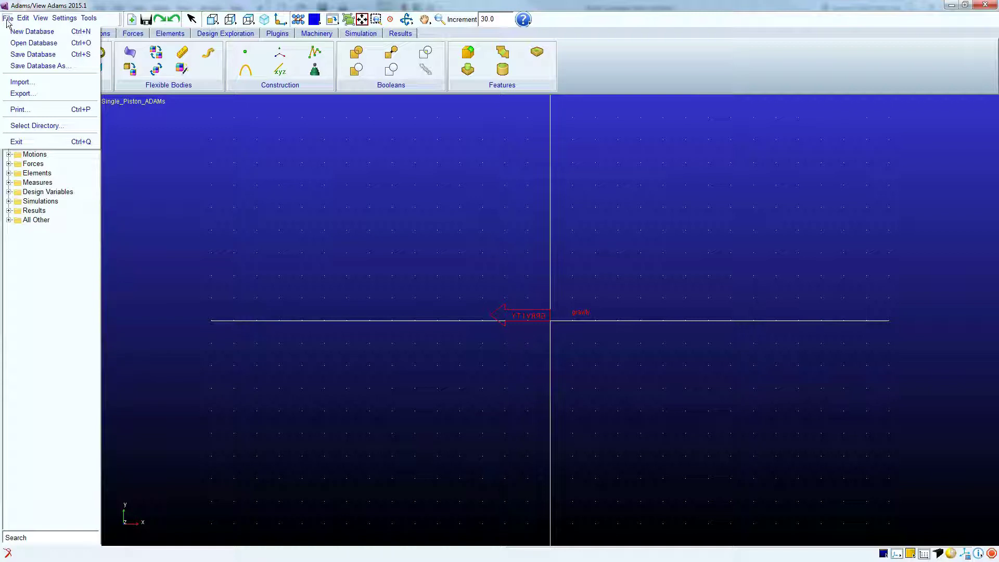
{"action": "left_click", "coordinate": [34, 83]}
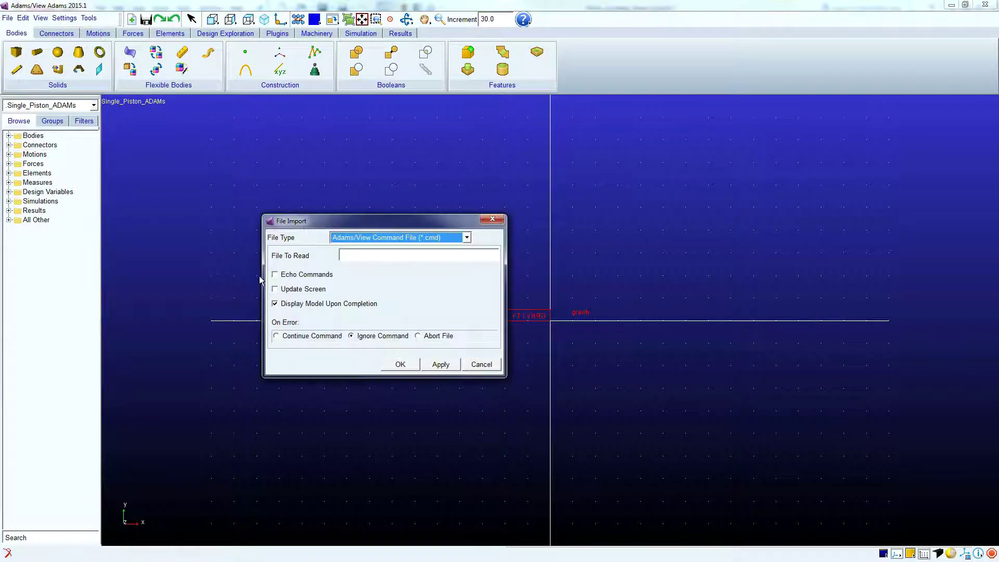
{"action": "left_click", "coordinate": [466, 238]}
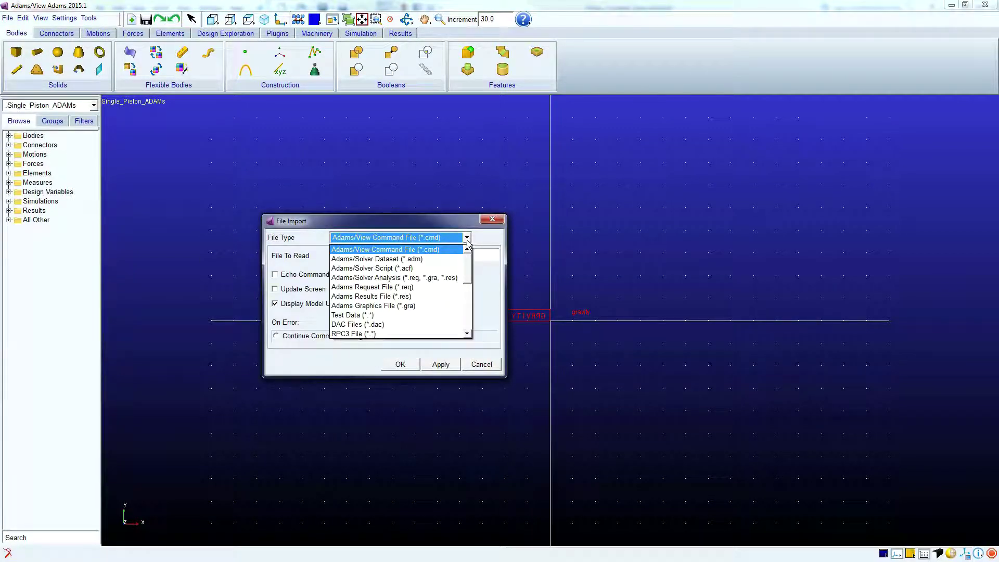
{"action": "scroll", "coordinate": [432, 302], "scroll_direction": "down", "scroll_amount": 2}
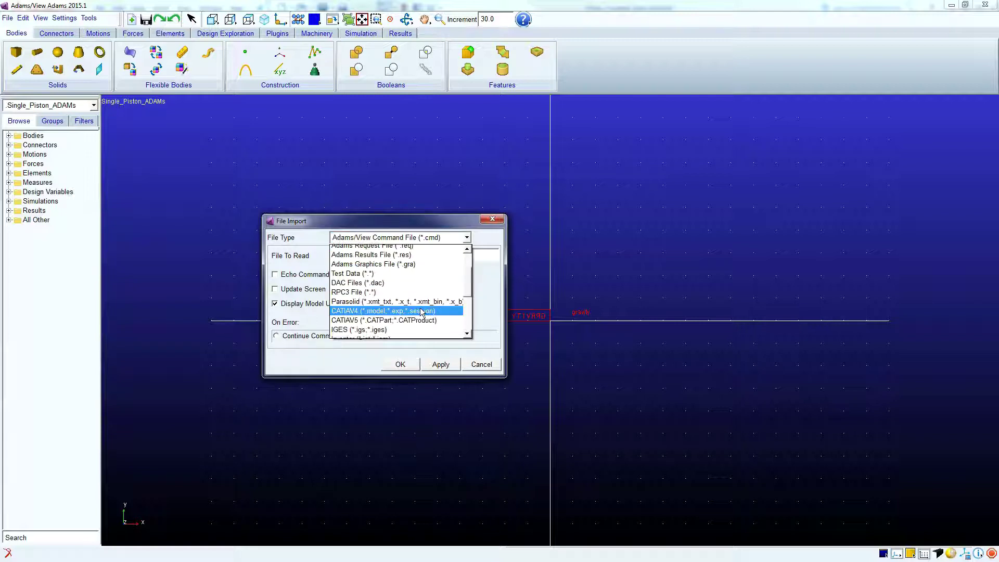
{"action": "left_click", "coordinate": [395, 301]}
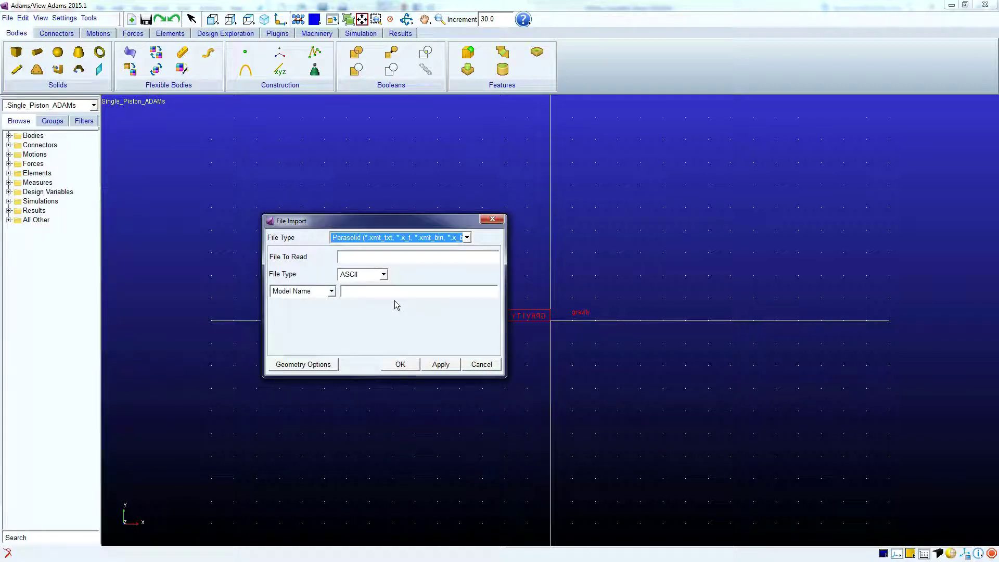
Step: Choose Piston_Assembly_Demo.x_t from the D:\Demo\Solidworks folder as the file to read
{"action": "left_click", "coordinate": [350, 257]}
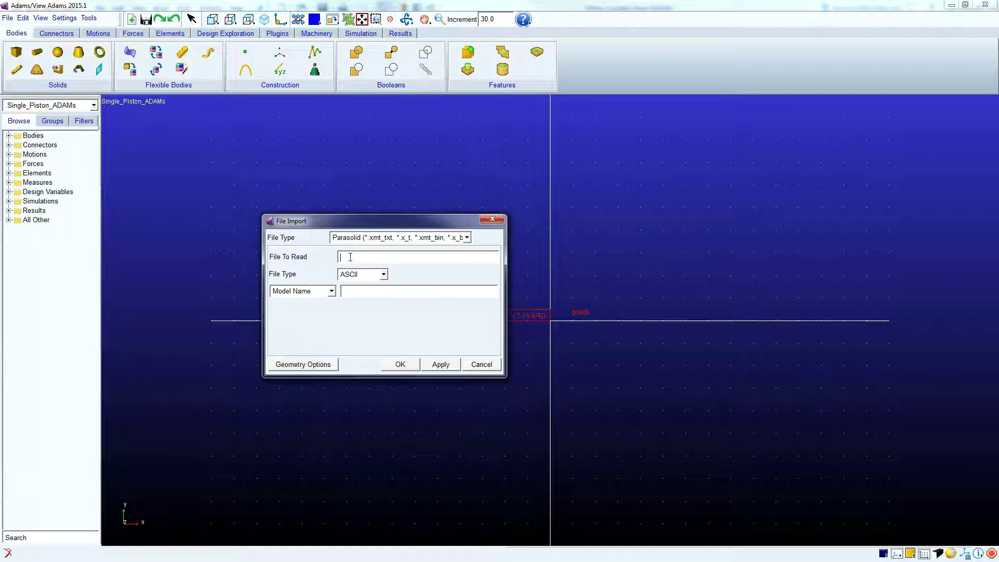
{"action": "double_click", "coordinate": [350, 257]}
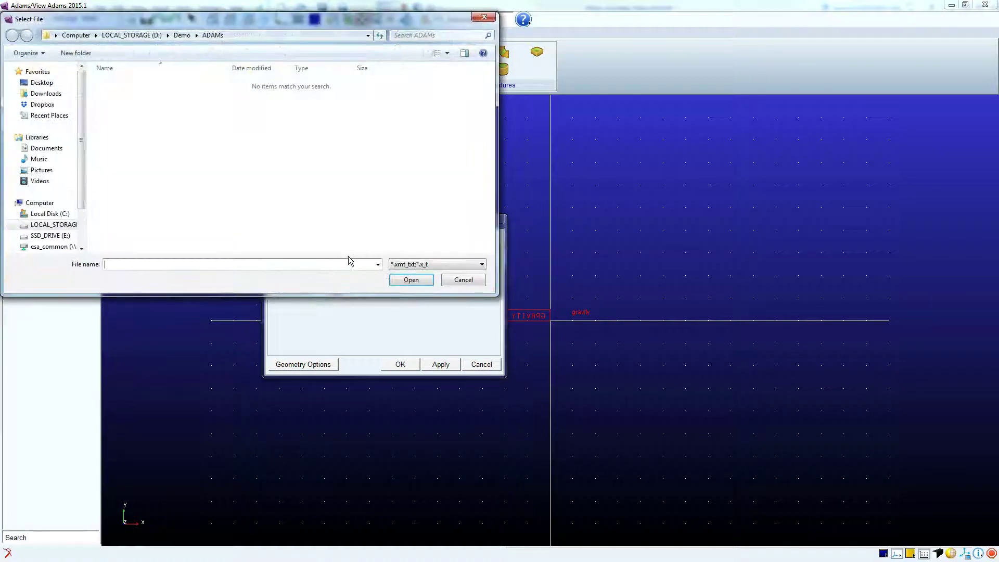
{"action": "left_click_drag", "start_coordinate": [249, 18], "coordinate": [298, 41]}
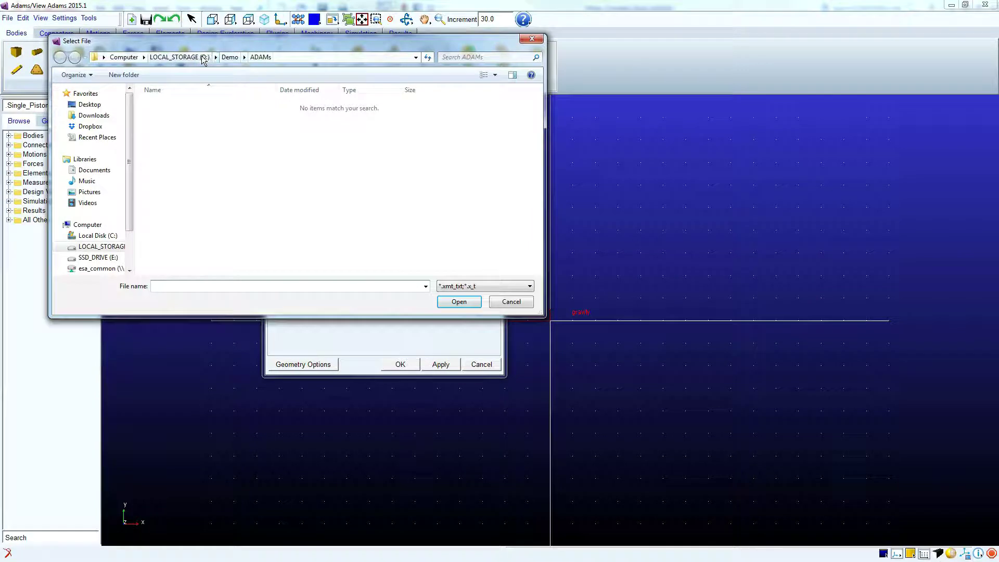
{"action": "left_click", "coordinate": [230, 57]}
{"action": "double_click", "coordinate": [184, 139]}
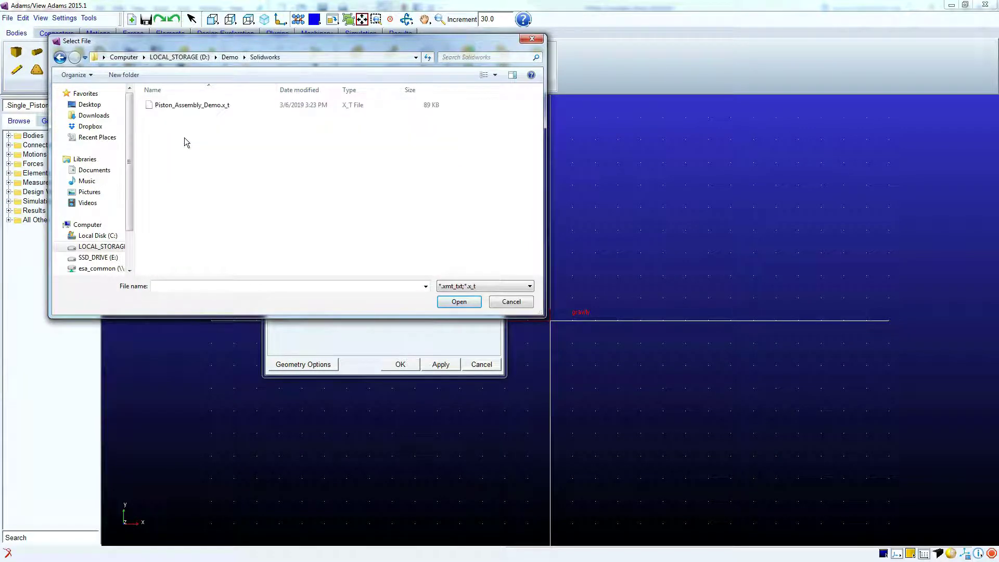
{"action": "left_click", "coordinate": [190, 106]}
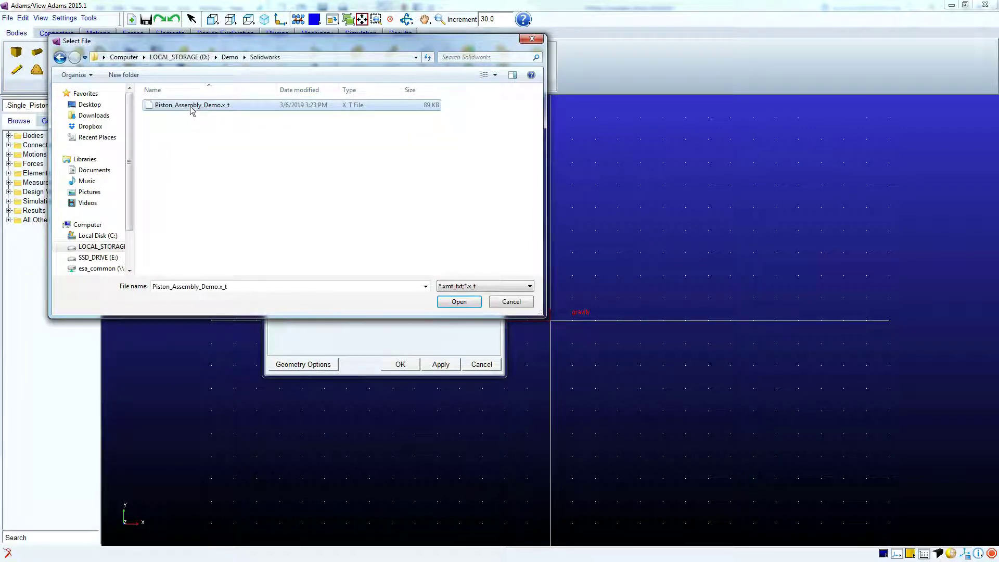
{"action": "left_click", "coordinate": [461, 301]}
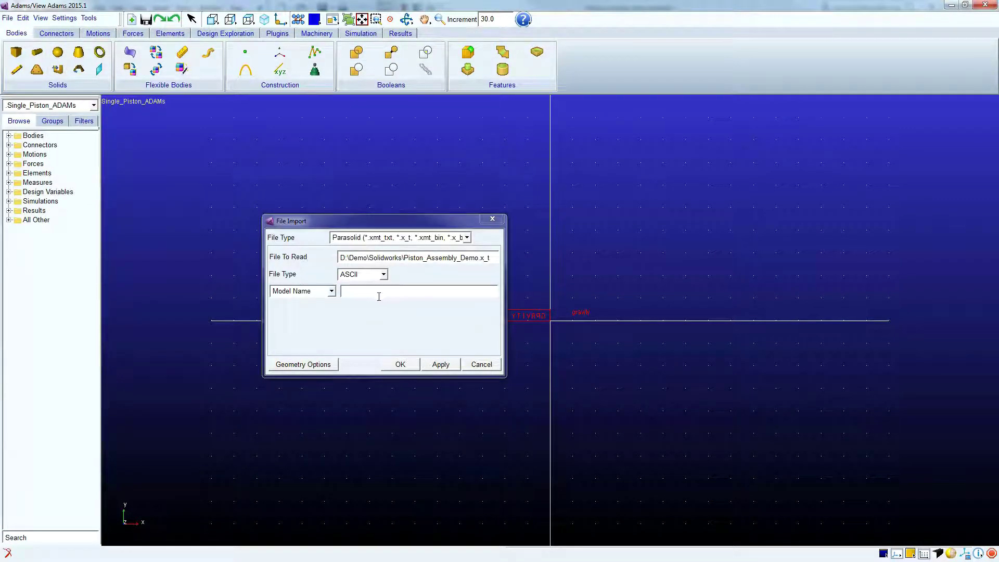
Step: Set Single_Piston_ADAMs as the target model and import the Parasolid assembly into it
{"action": "left_click", "coordinate": [349, 294]}
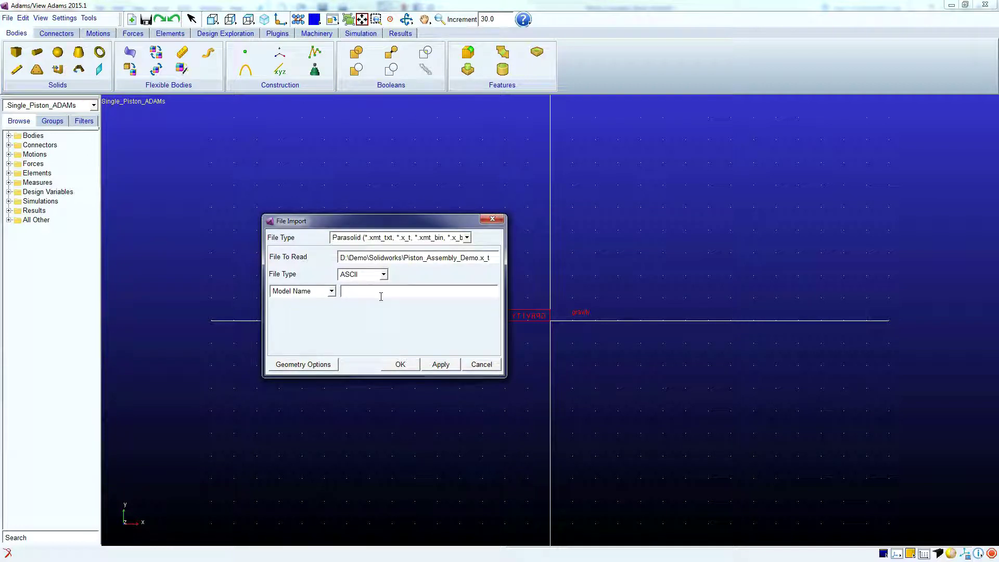
{"action": "double_click", "coordinate": [364, 296]}
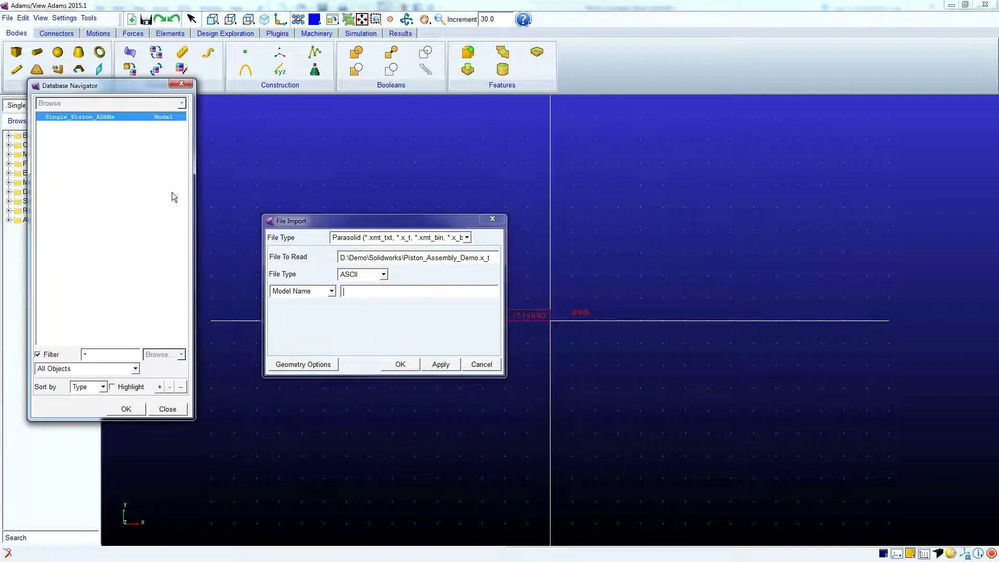
{"action": "double_click", "coordinate": [88, 118]}
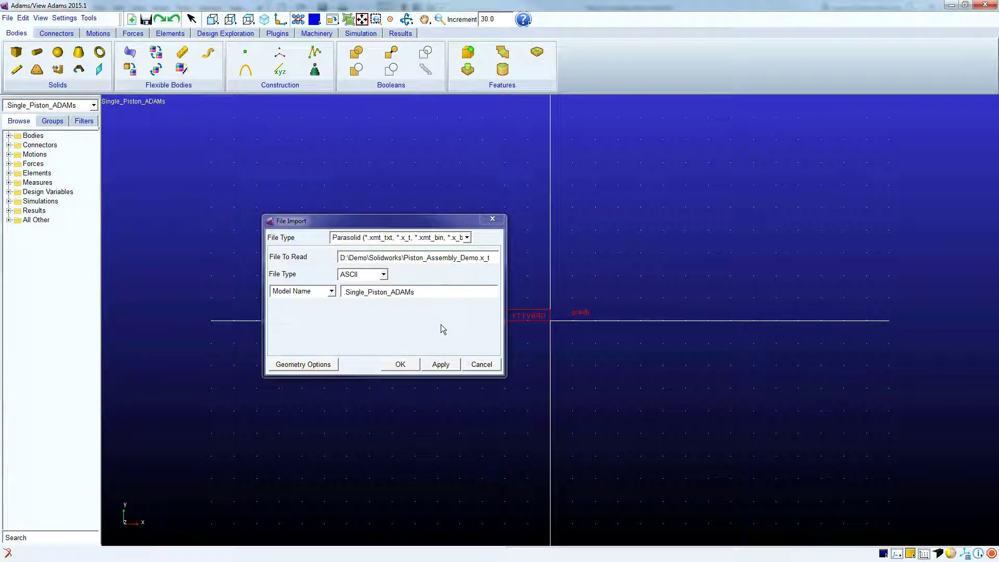
{"action": "left_click", "coordinate": [403, 366]}
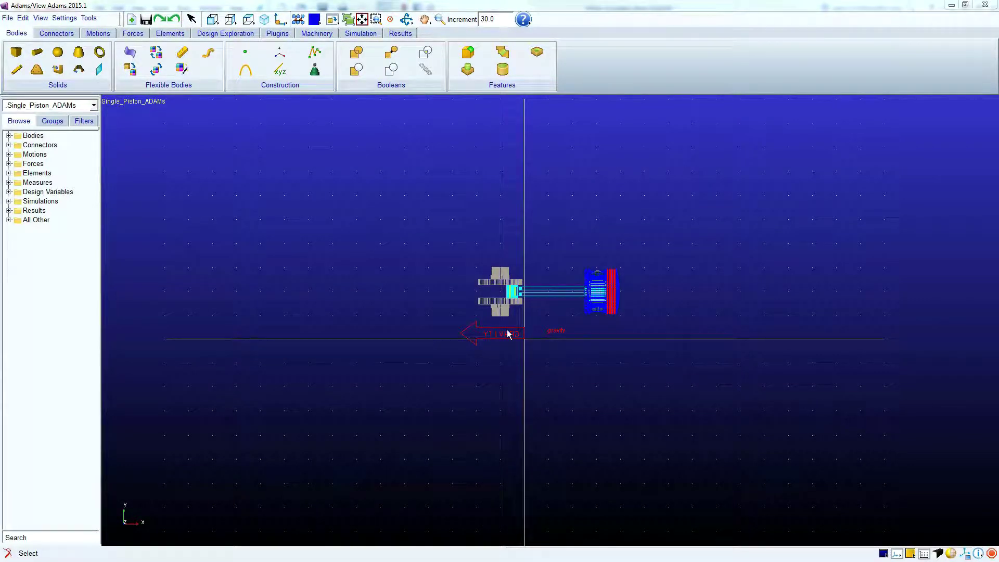
Step: List the imported bodies in the model tree, display the assembly shaded and expand Piston_Crankshaft's contents
{"action": "left_click", "coordinate": [8, 136]}
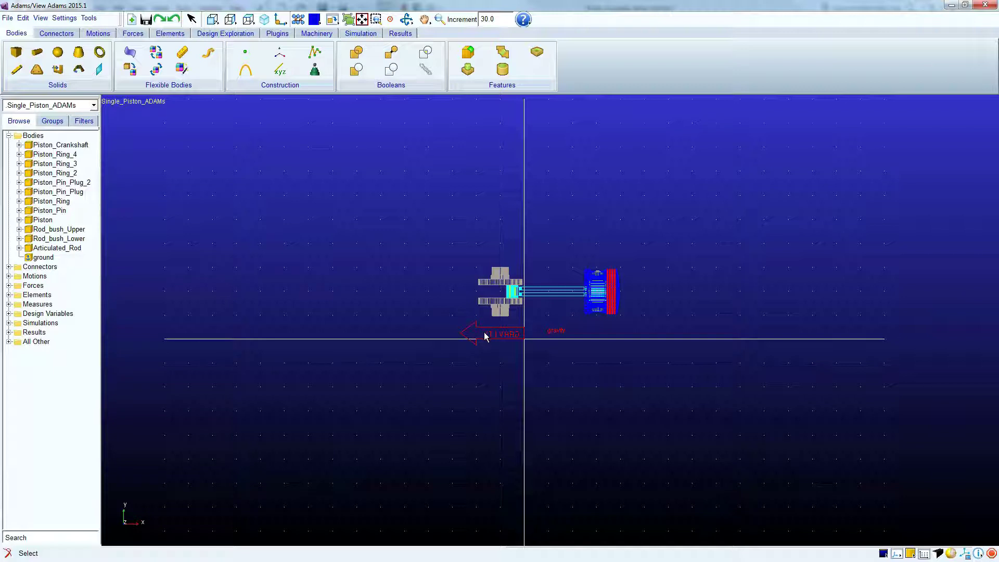
{"action": "key", "text": "s"}
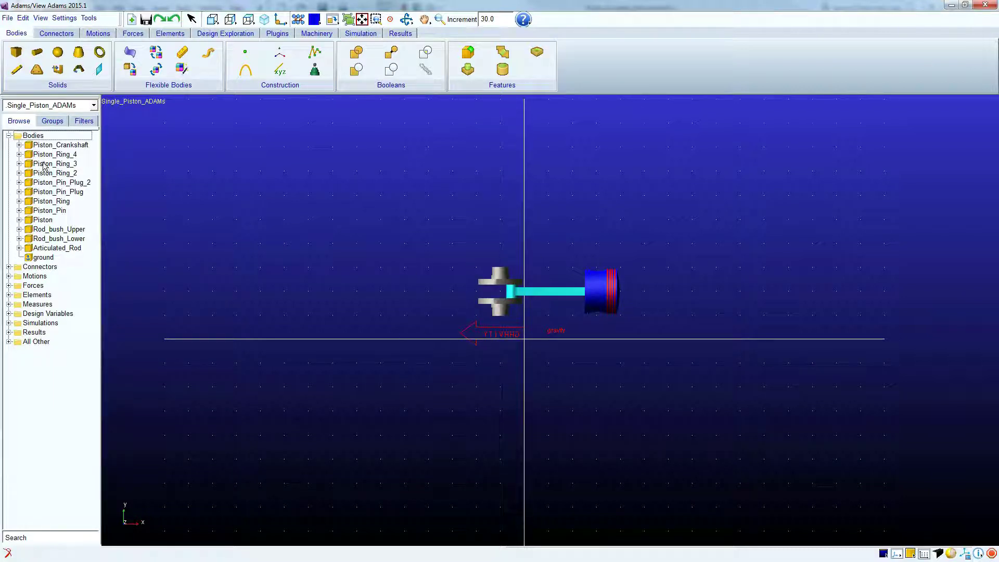
{"action": "left_click", "coordinate": [51, 146]}
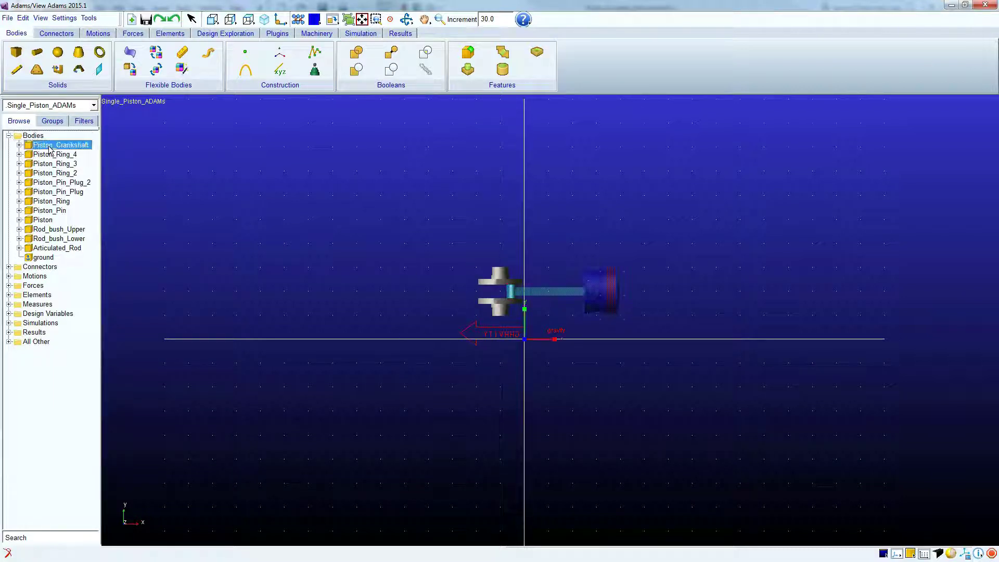
{"action": "left_click", "coordinate": [19, 145]}
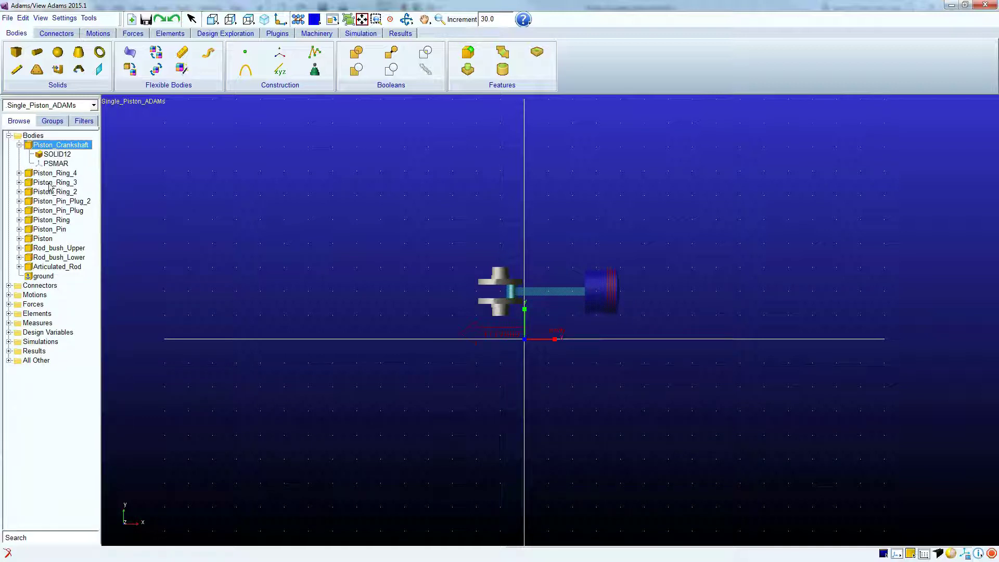
Step: Open Piston_Crankshaft for modification and define its mass properties by Geometry and Material Type
{"action": "right_click", "coordinate": [60, 149]}
{"action": "left_click", "coordinate": [51, 151]}
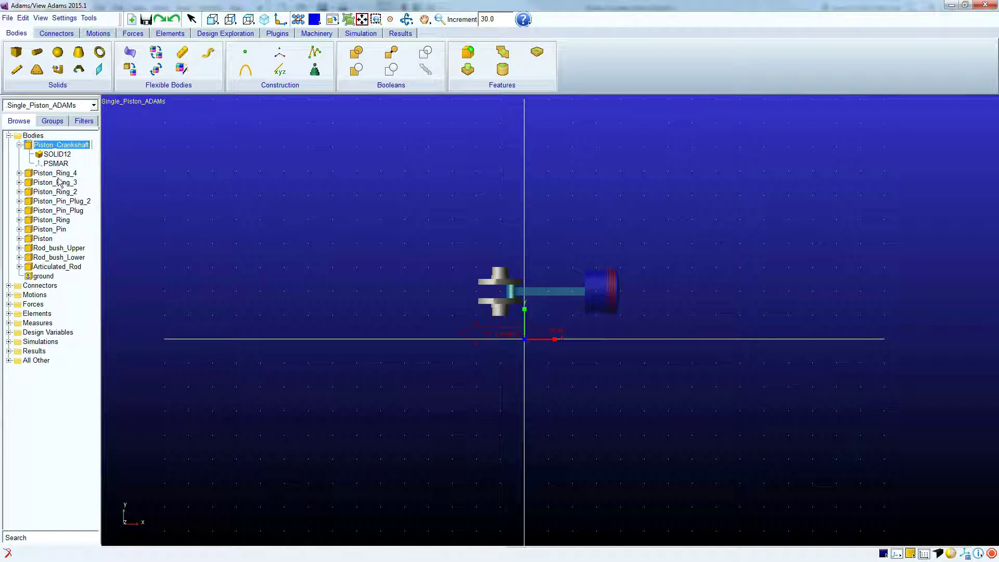
{"action": "double_click", "coordinate": [32, 146]}
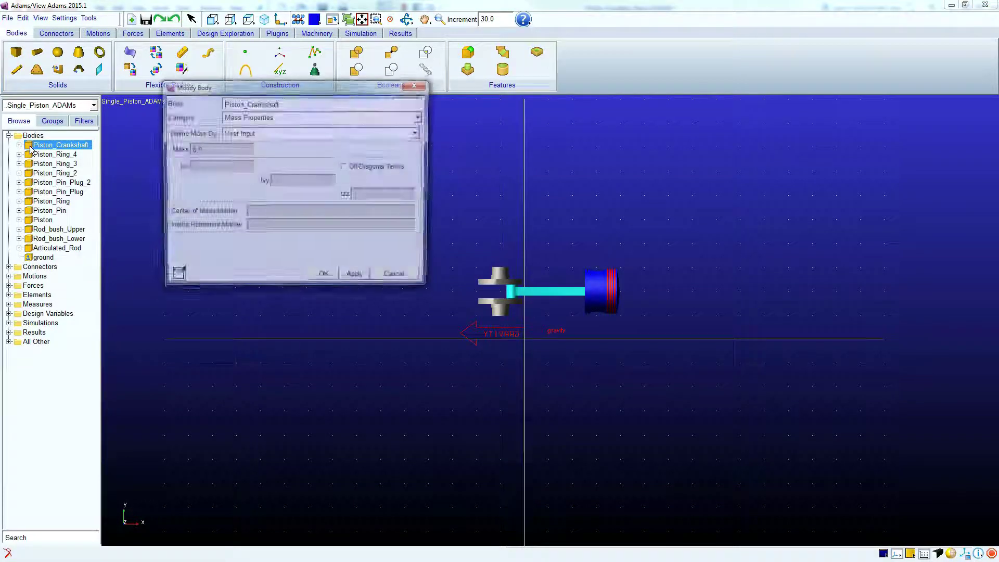
{"action": "right_click", "coordinate": [44, 147]}
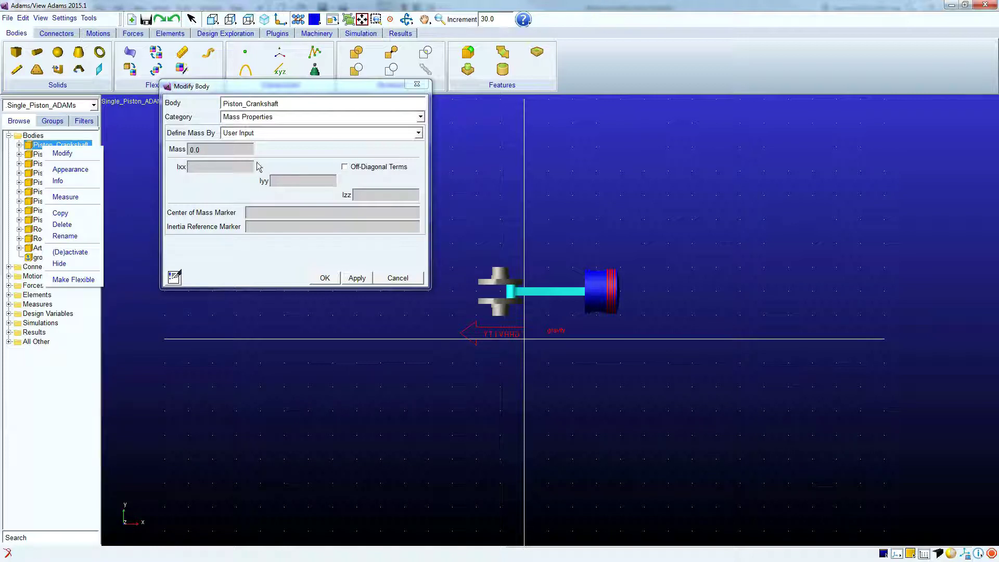
{"action": "left_click", "coordinate": [66, 154]}
{"action": "left_click", "coordinate": [296, 116]}
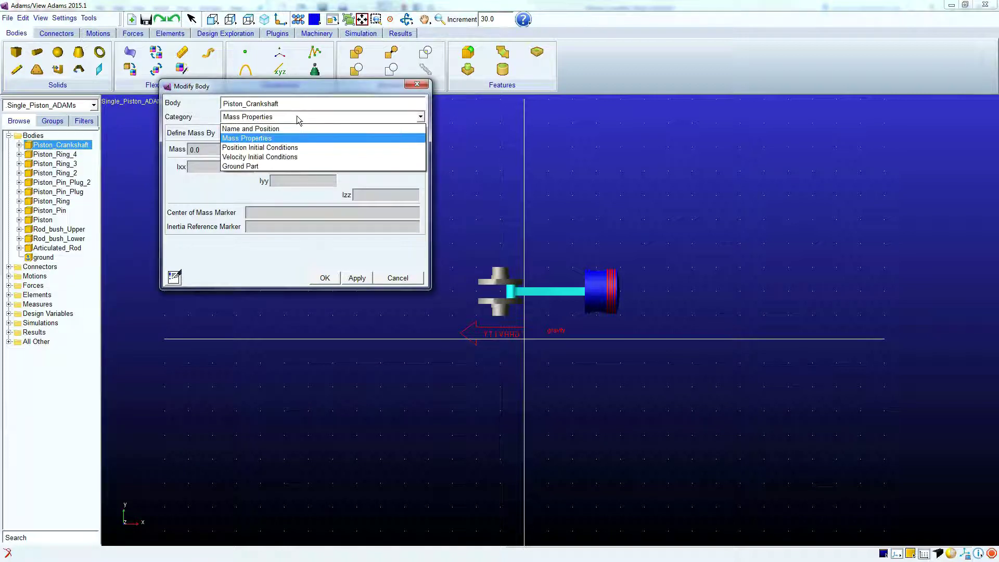
{"action": "left_click", "coordinate": [267, 137]}
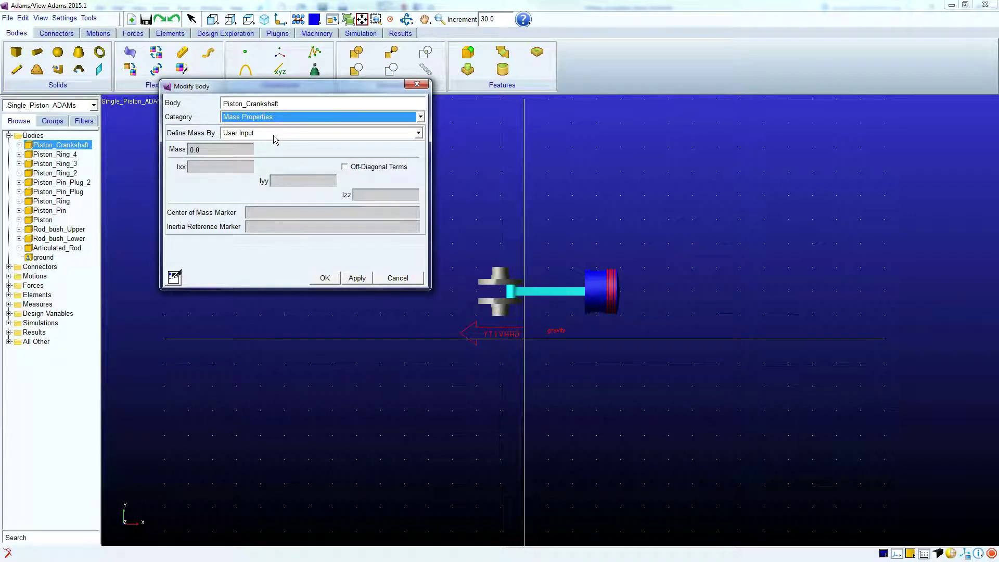
{"action": "left_click", "coordinate": [273, 134]}
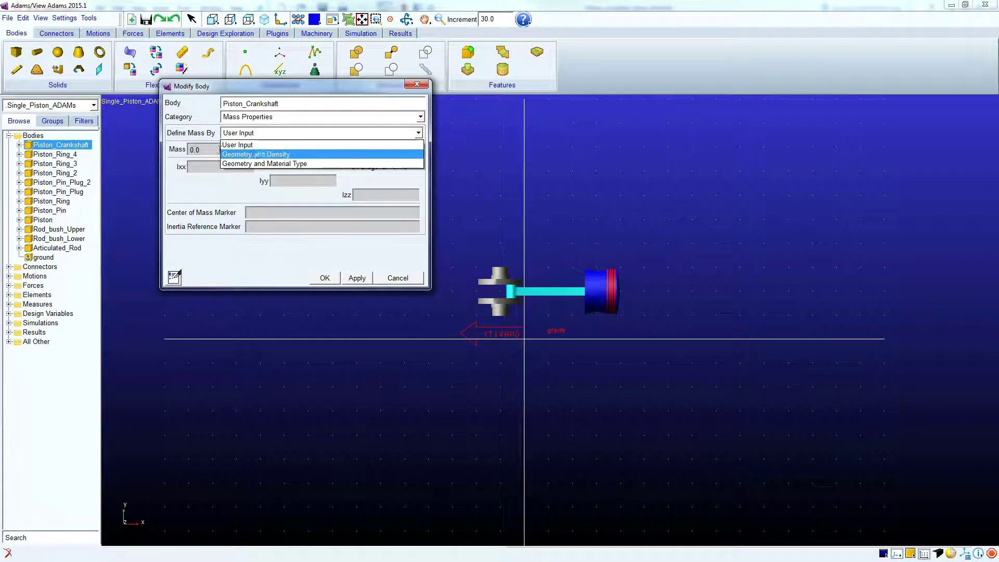
{"action": "left_click", "coordinate": [281, 164]}
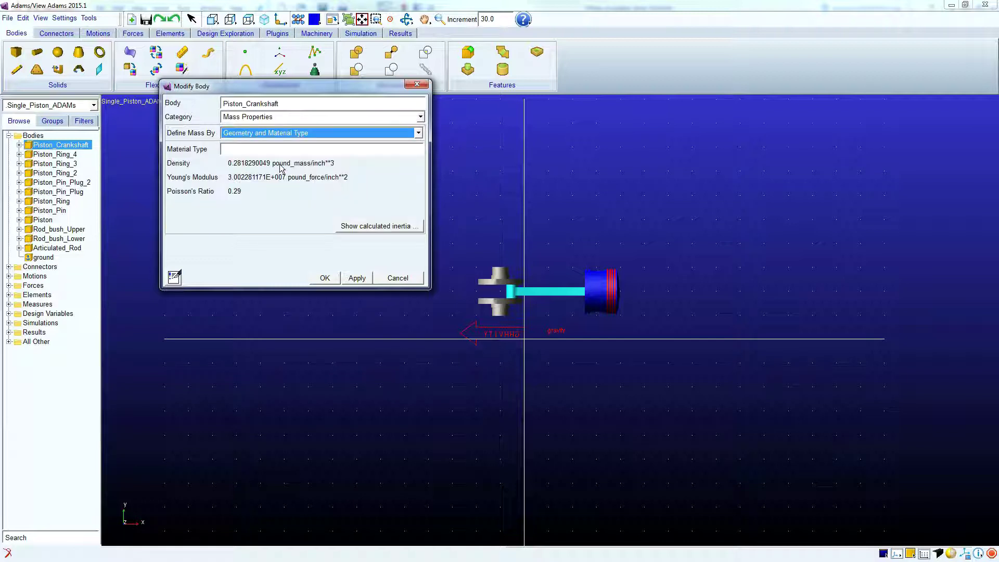
Step: Assign steel from the materials library as Piston_Crankshaft's material type and apply it
{"action": "double_click", "coordinate": [243, 150]}
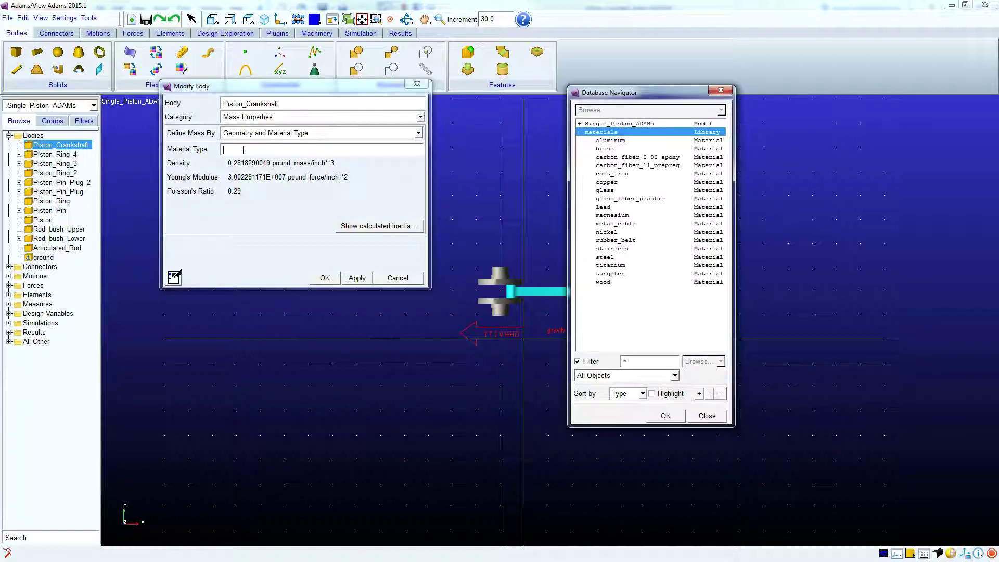
{"action": "left_click", "coordinate": [605, 257]}
{"action": "left_click", "coordinate": [666, 416]}
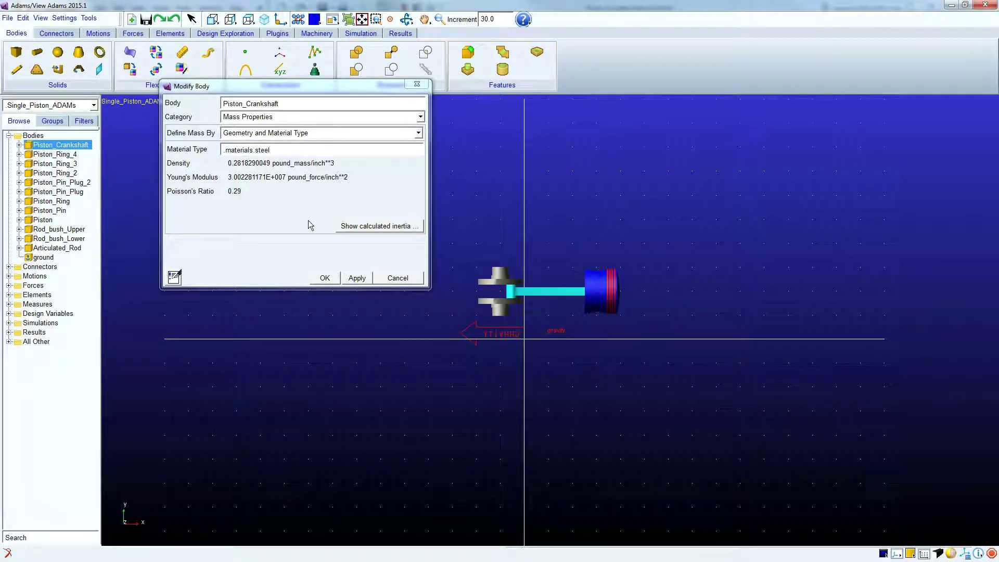
{"action": "left_click", "coordinate": [356, 279]}
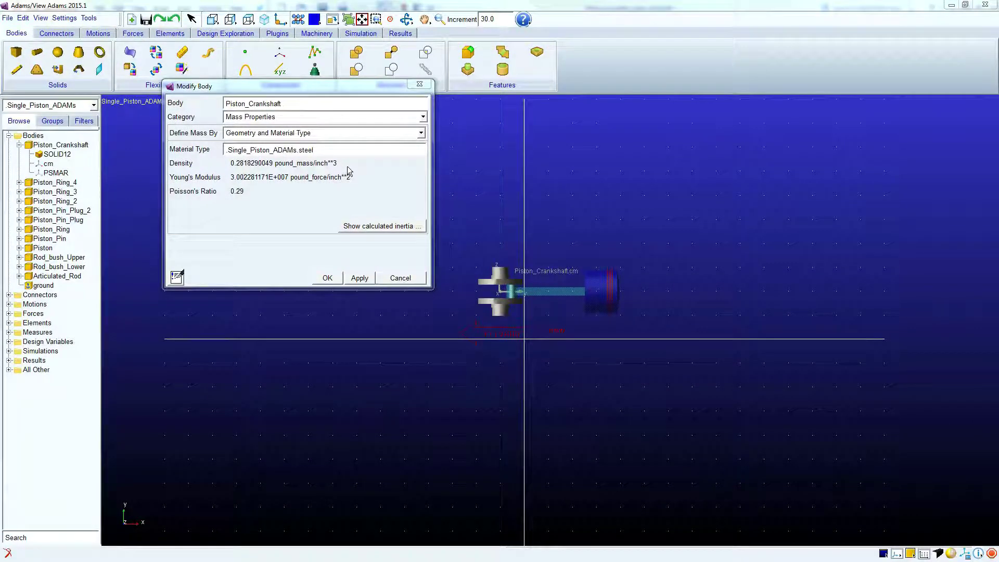
Step: Examine Piston_Crankshaft's mass and inertia properties under the User Input and Geometry and Density definitions
{"action": "left_click", "coordinate": [258, 136]}
{"action": "left_click", "coordinate": [262, 153]}
{"action": "left_click", "coordinate": [253, 133]}
{"action": "left_click", "coordinate": [252, 145]}
{"action": "left_click", "coordinate": [260, 134]}
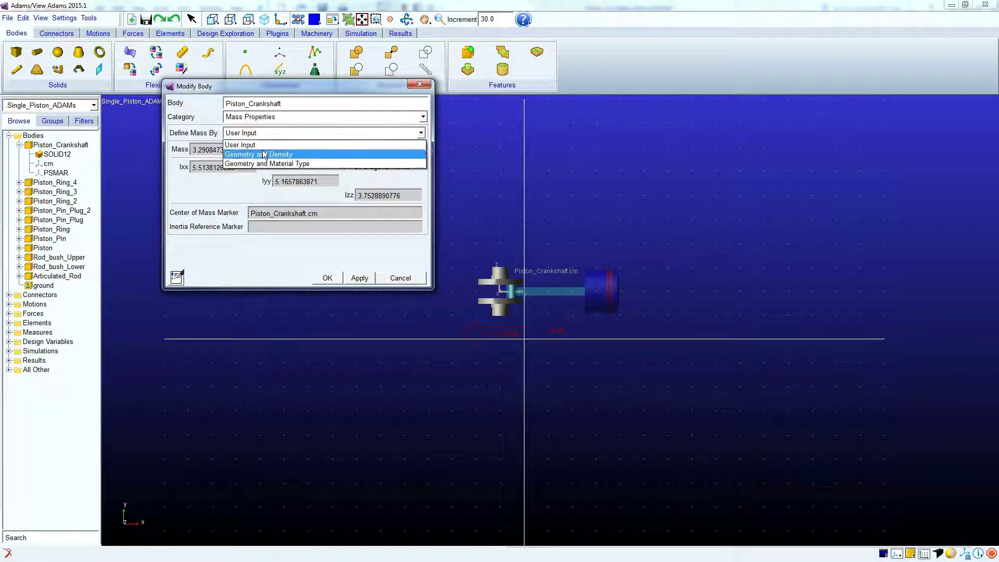
{"action": "left_click", "coordinate": [264, 153]}
{"action": "left_click", "coordinate": [280, 134]}
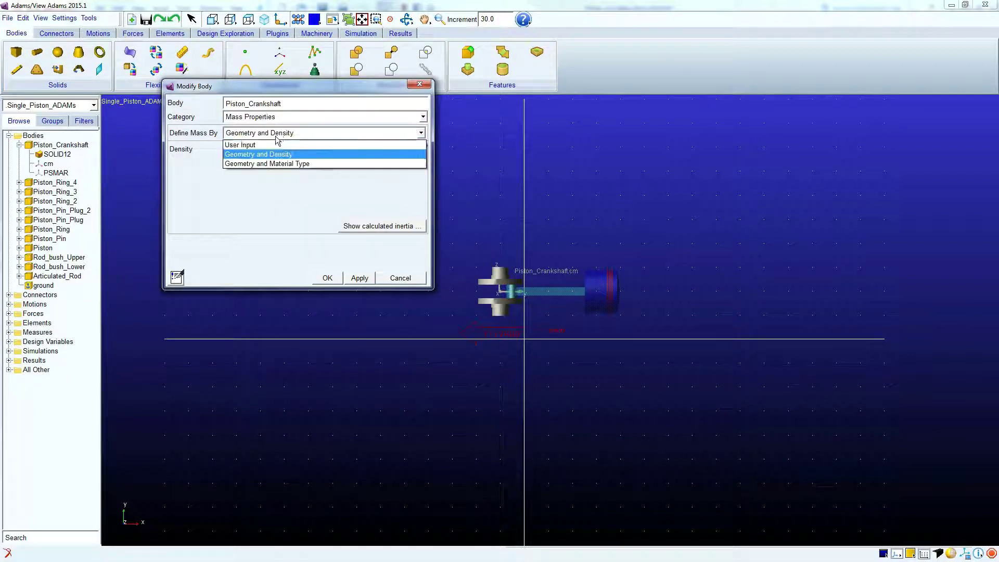
{"action": "left_click", "coordinate": [255, 143]}
{"action": "left_click", "coordinate": [314, 133]}
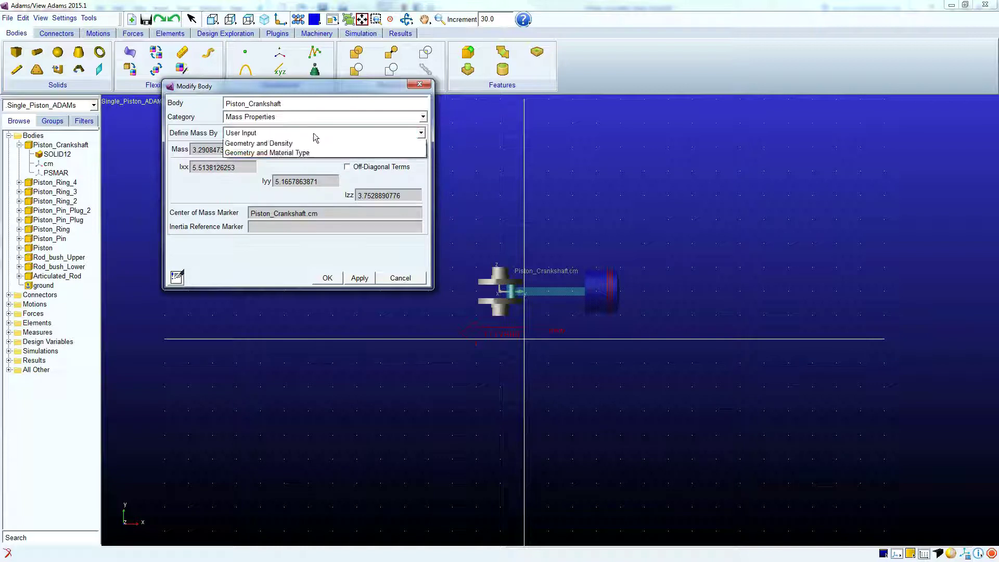
Step: Return Piston_Crankshaft's mass definition to Geometry and Material Type, accept it and collapse the body in the tree
{"action": "left_click", "coordinate": [281, 163]}
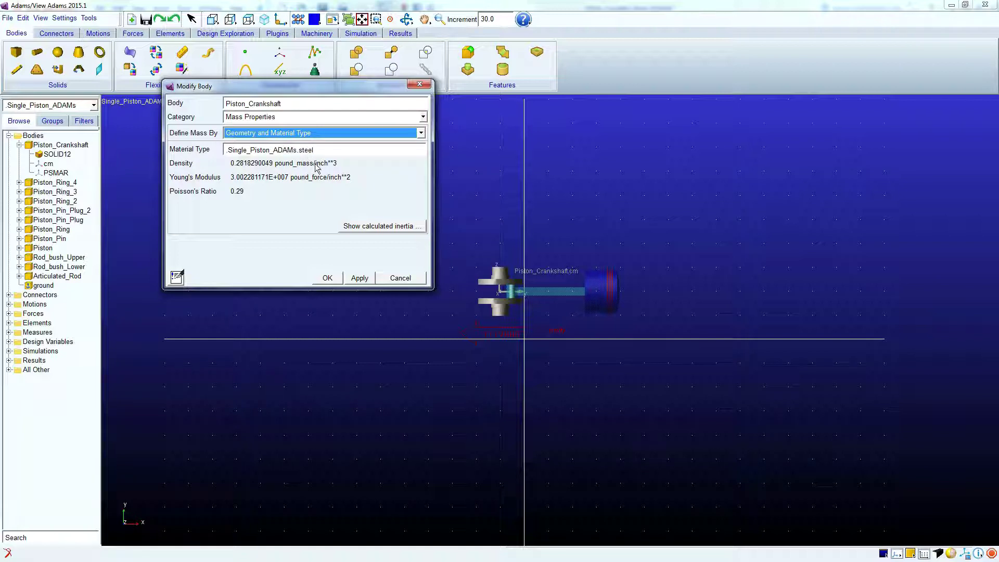
{"action": "left_click", "coordinate": [329, 278]}
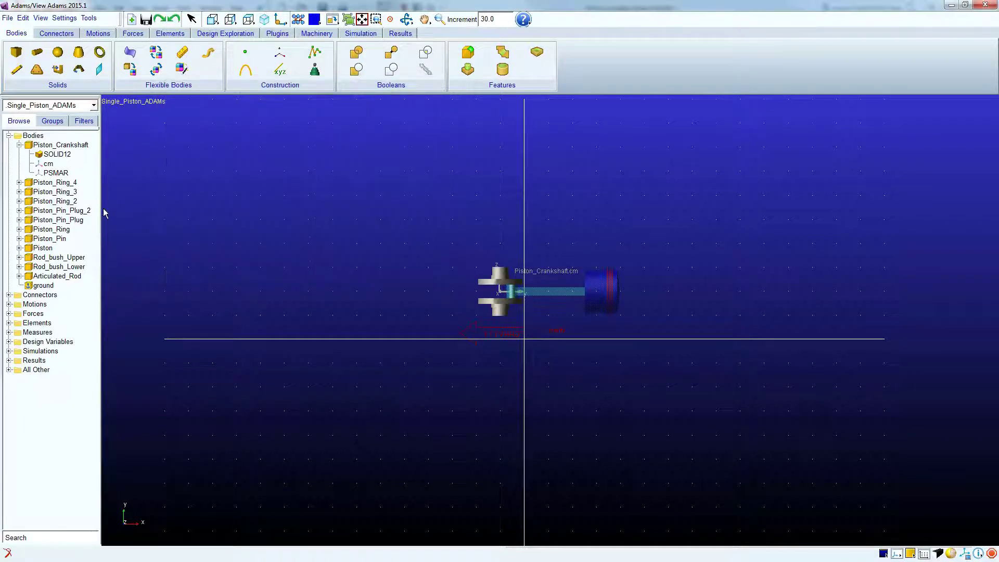
{"action": "left_click", "coordinate": [19, 144]}
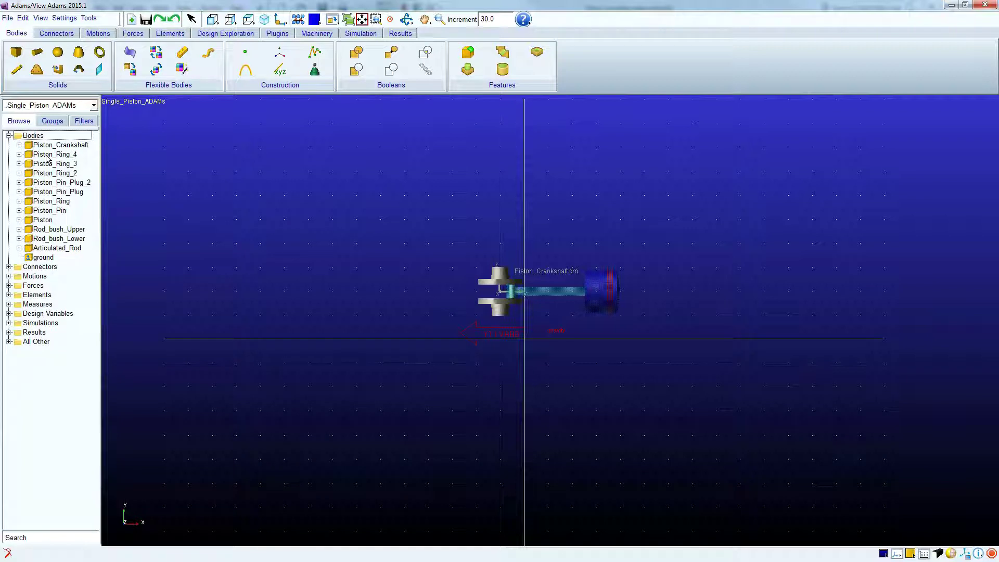
Step: Define Piston_Ring_4's mass by Geometry and Material Type with cast_iron as its material
{"action": "double_click", "coordinate": [48, 155]}
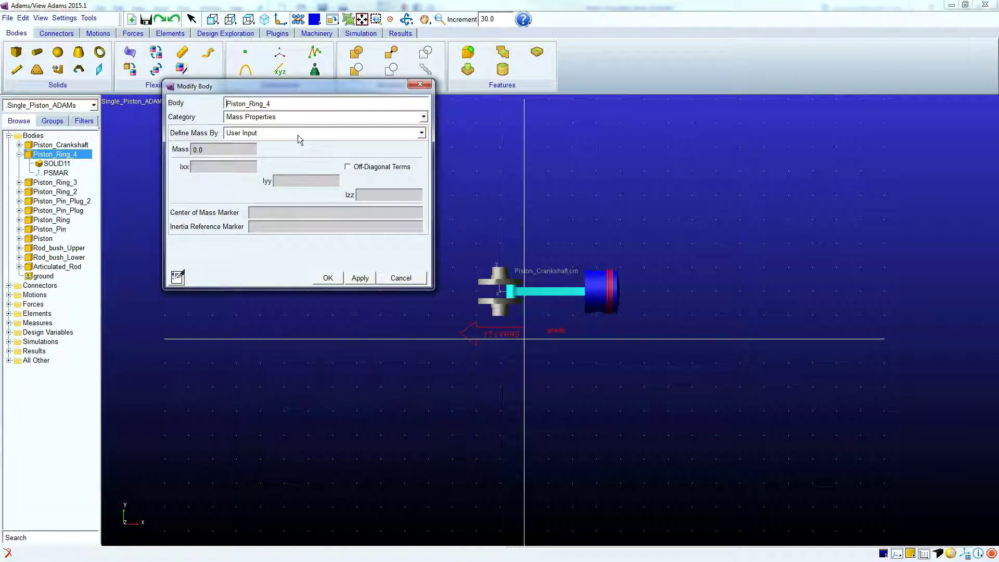
{"action": "left_click", "coordinate": [298, 136]}
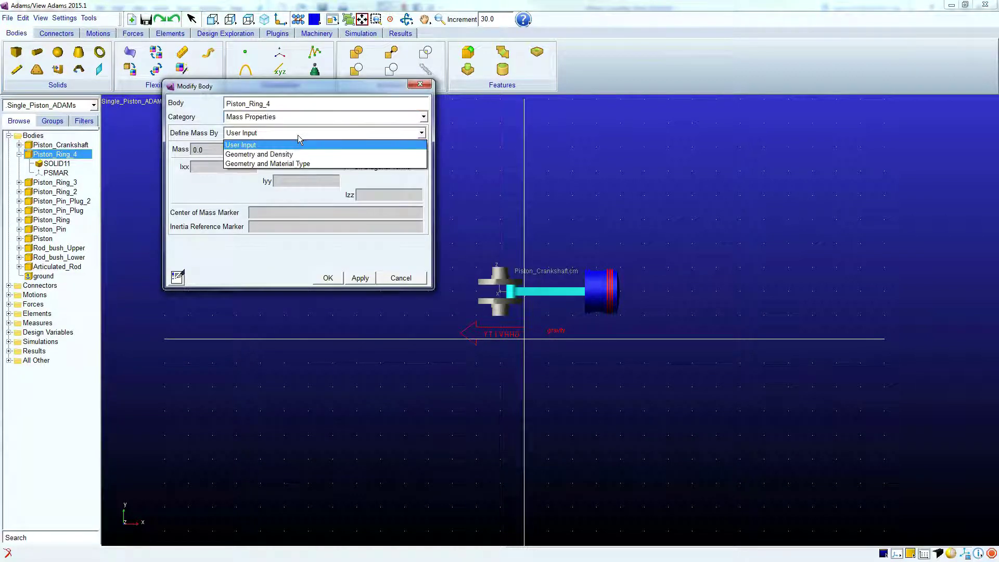
{"action": "left_click", "coordinate": [280, 164]}
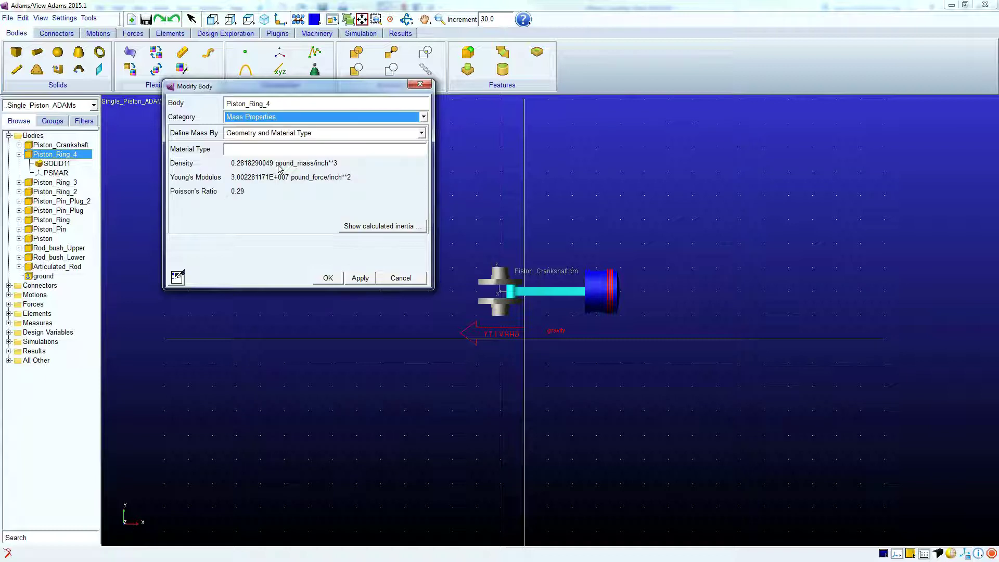
{"action": "left_click", "coordinate": [251, 149]}
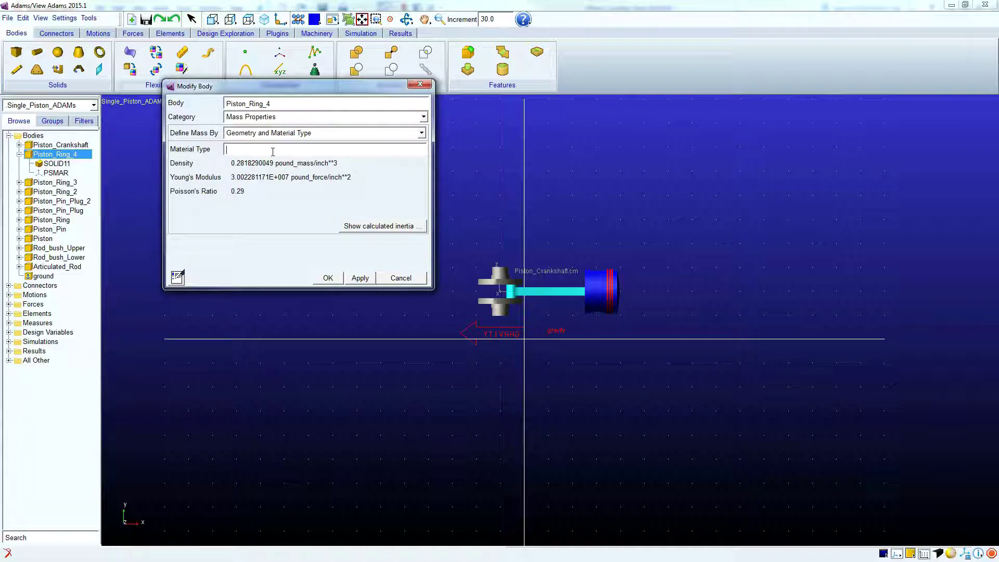
{"action": "double_click", "coordinate": [272, 149]}
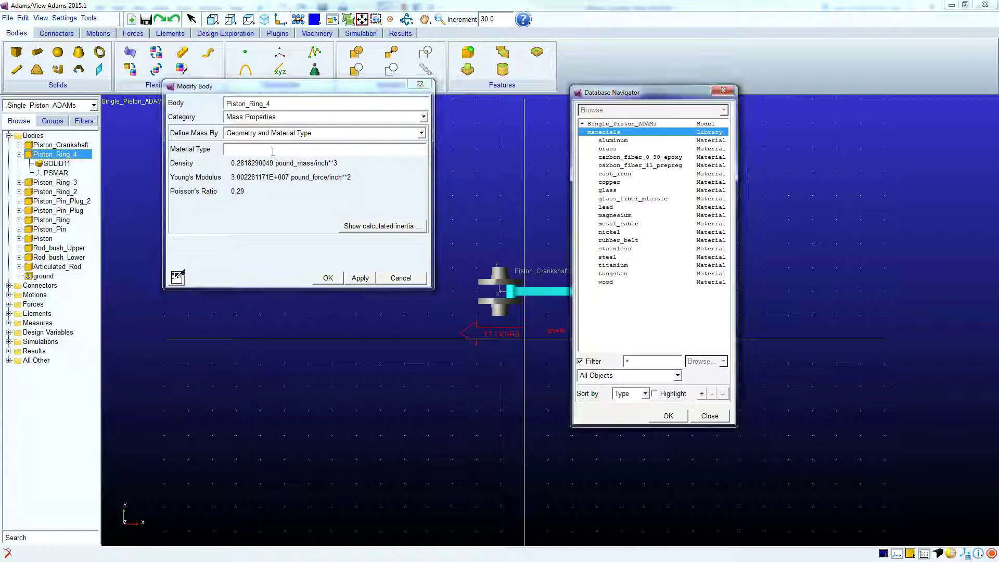
{"action": "left_click", "coordinate": [622, 175]}
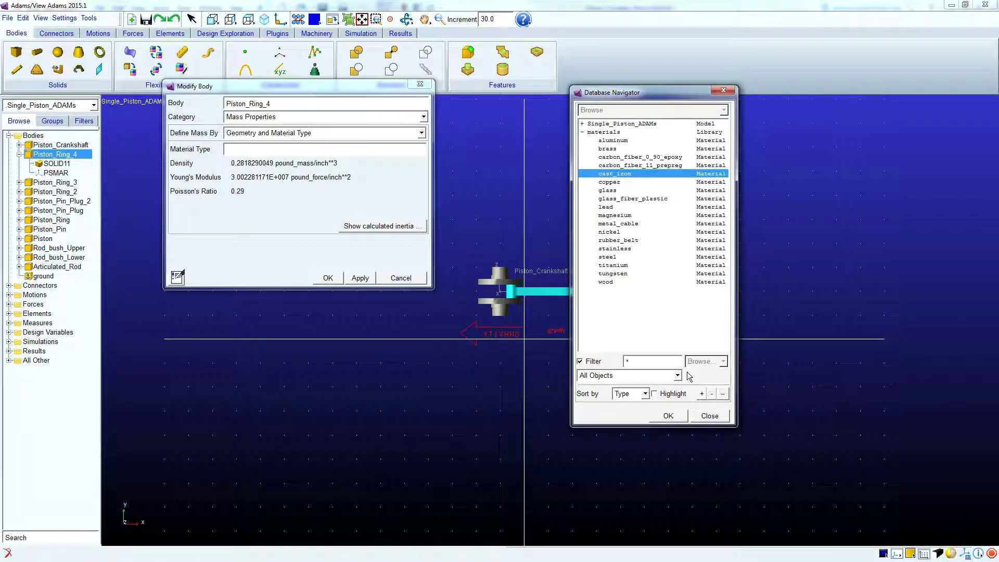
{"action": "left_click", "coordinate": [667, 415]}
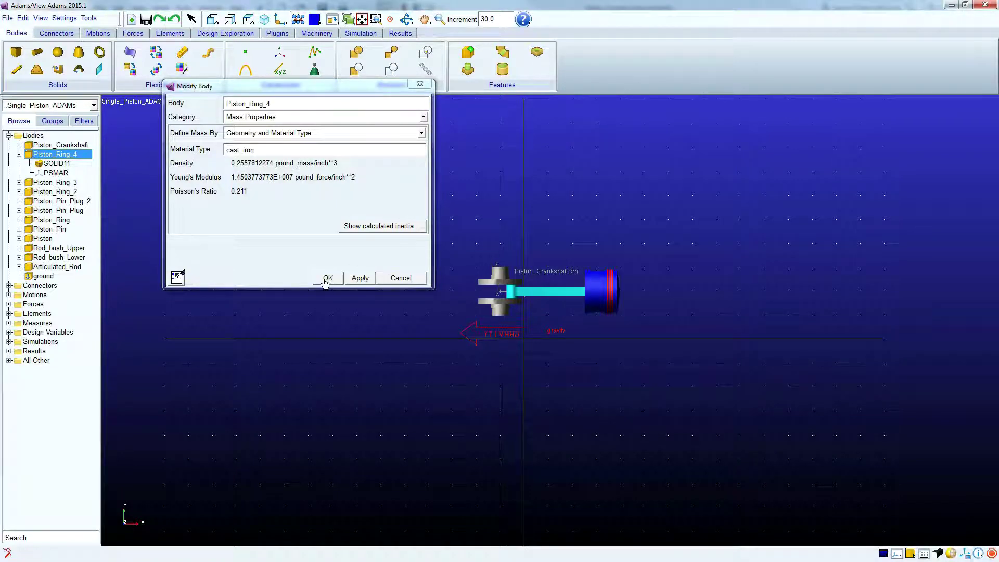
{"action": "left_click", "coordinate": [326, 279]}
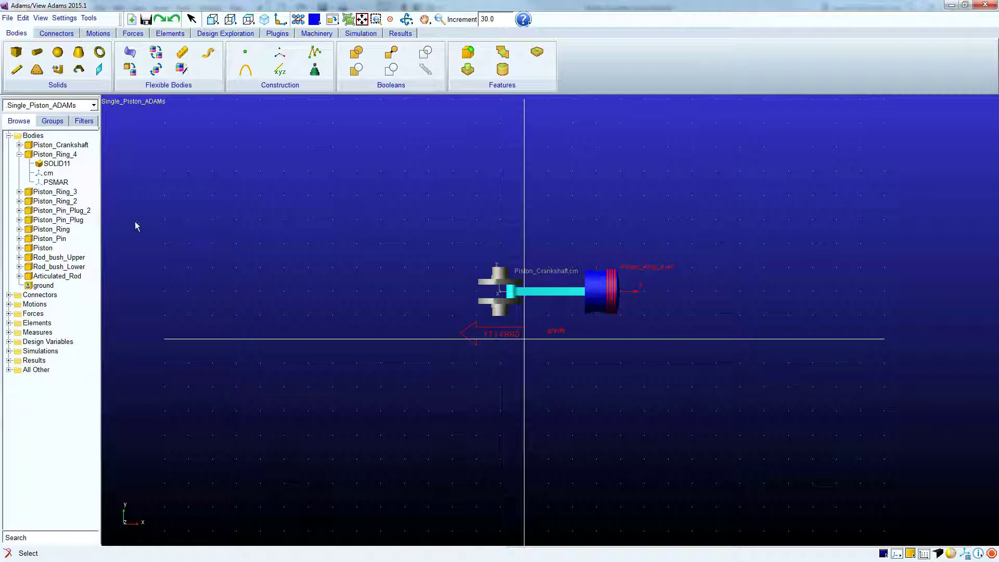
Step: Define Piston_Ring_3's mass by Geometry and Material Type with cast_iron from the materials library
{"action": "left_click", "coordinate": [54, 193]}
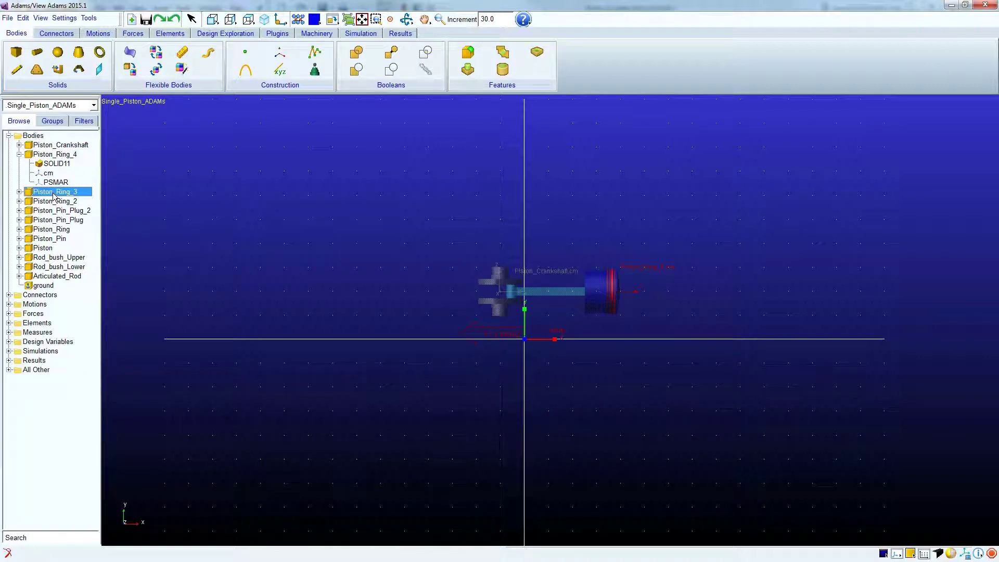
{"action": "double_click", "coordinate": [54, 193]}
{"action": "left_click", "coordinate": [267, 133]}
{"action": "left_click", "coordinate": [292, 163]}
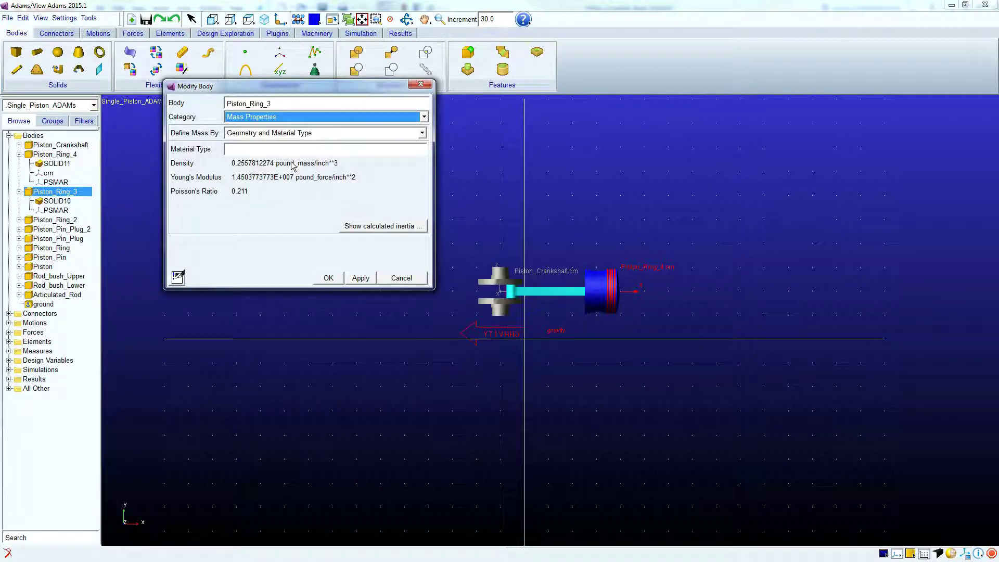
{"action": "double_click", "coordinate": [286, 150]}
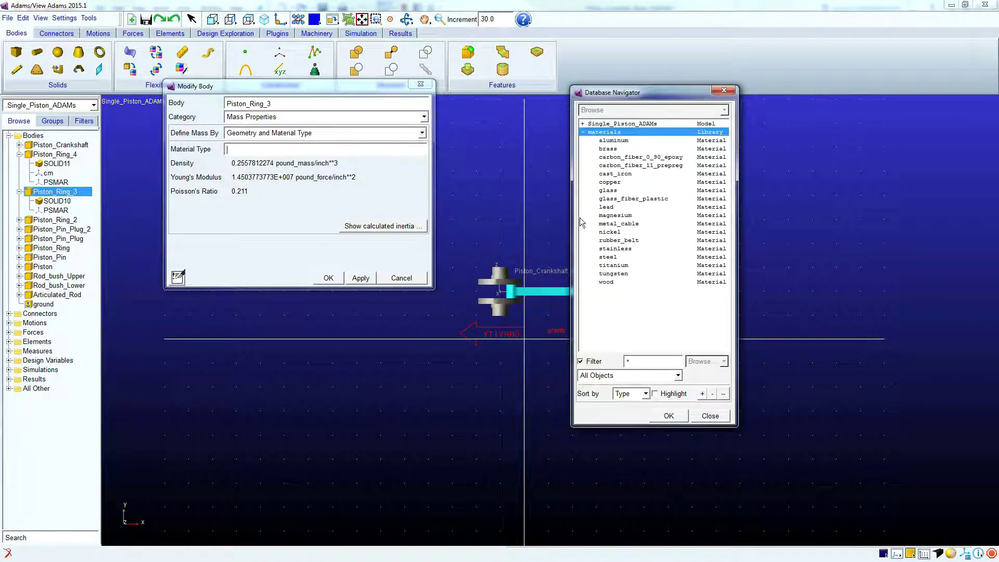
{"action": "left_click", "coordinate": [615, 173]}
{"action": "left_click", "coordinate": [668, 415]}
{"action": "left_click", "coordinate": [330, 277]}
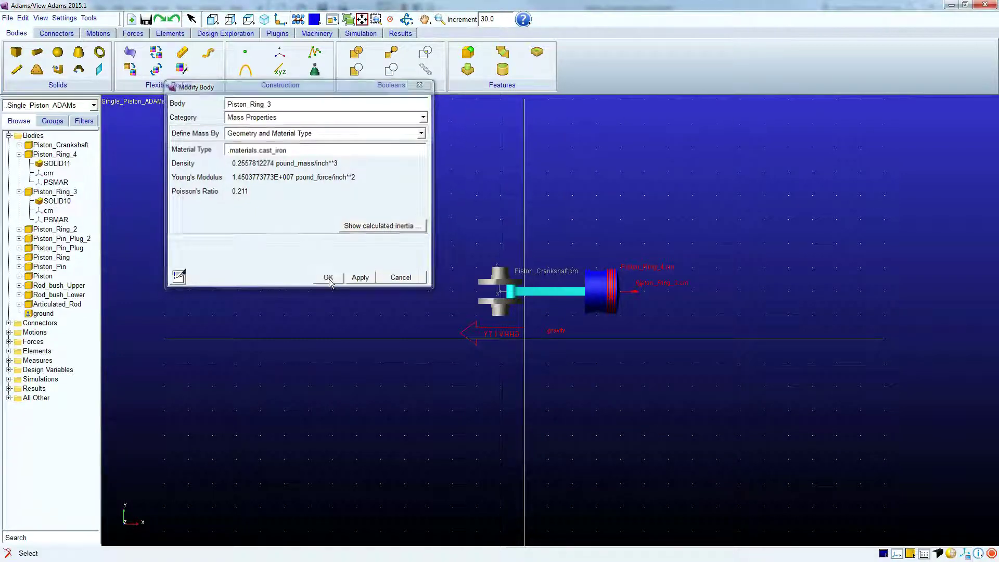
Step: Define Piston_Ring_2's mass by Geometry and Material Type with cast_iron from the materials library
{"action": "double_click", "coordinate": [54, 229]}
{"action": "left_click", "coordinate": [265, 134]}
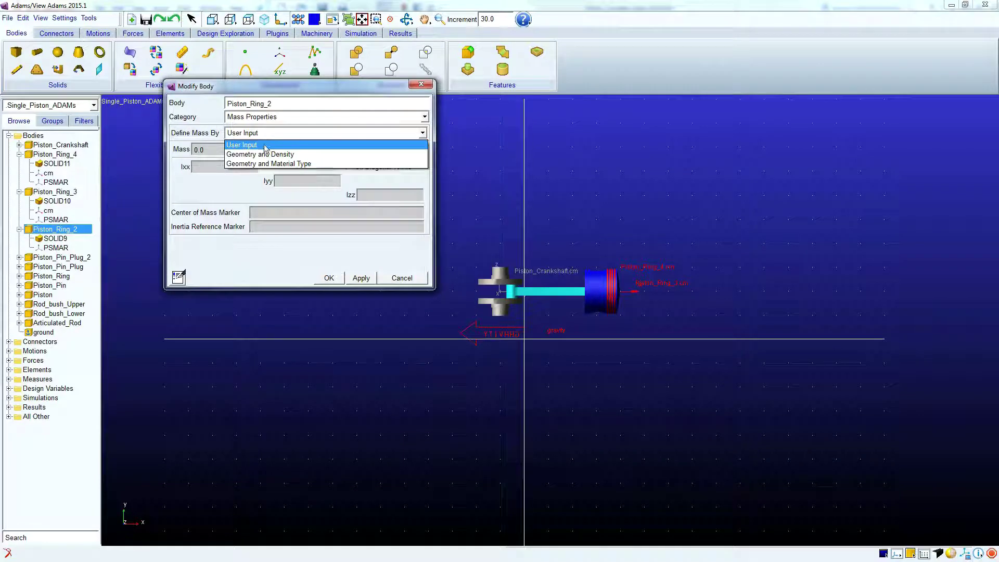
{"action": "left_click", "coordinate": [272, 164]}
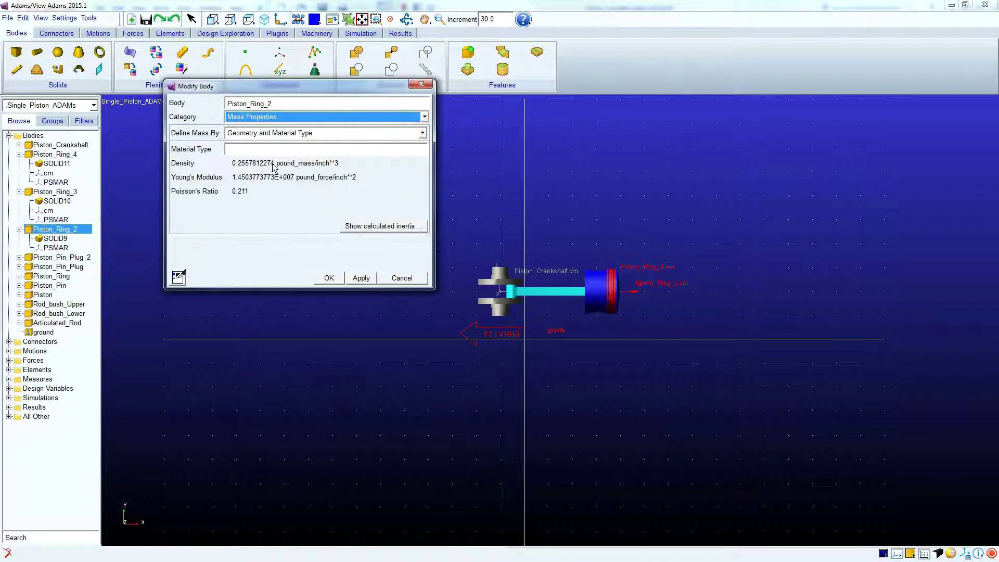
{"action": "double_click", "coordinate": [267, 149]}
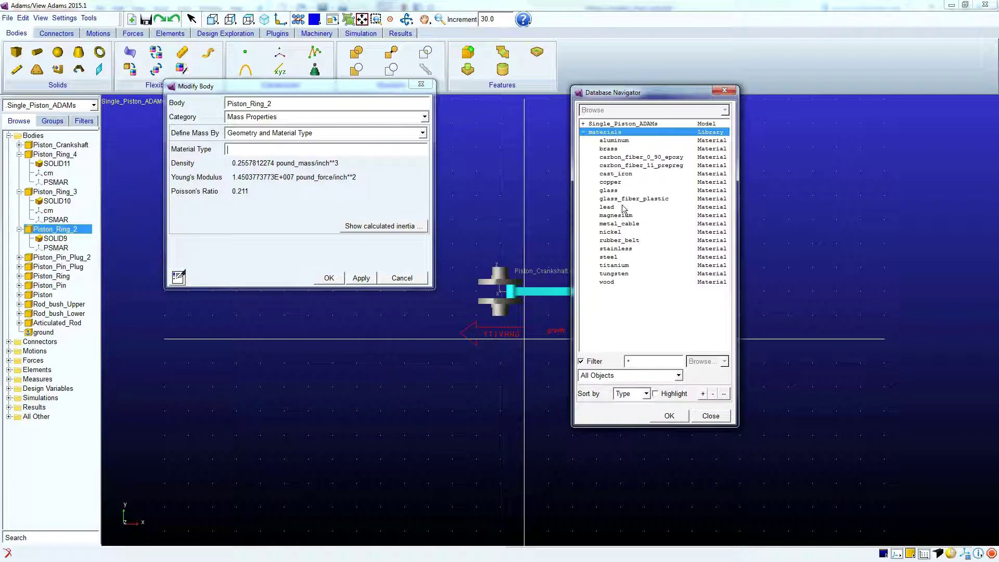
{"action": "left_click", "coordinate": [621, 174]}
{"action": "left_click", "coordinate": [667, 415]}
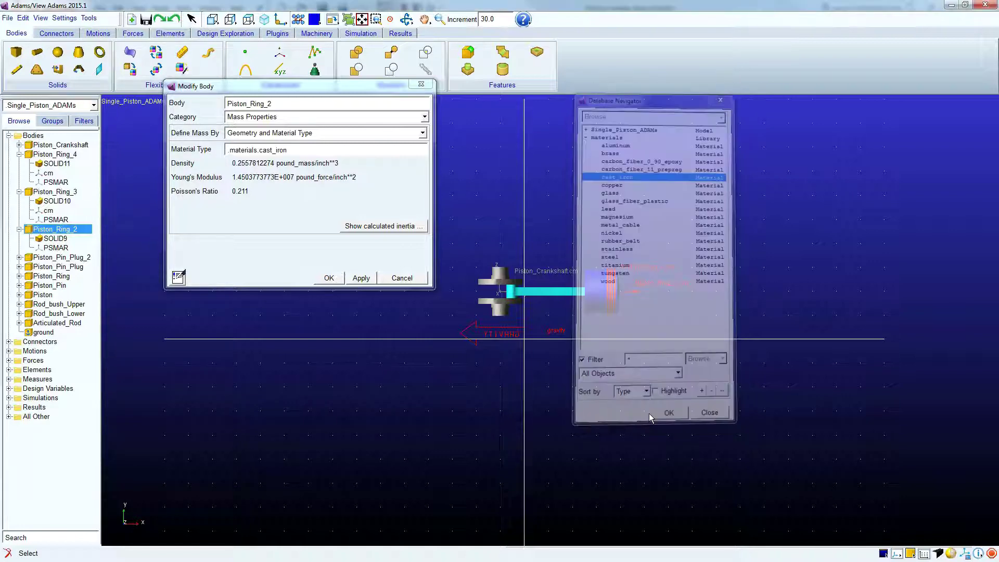
{"action": "left_click", "coordinate": [329, 278]}
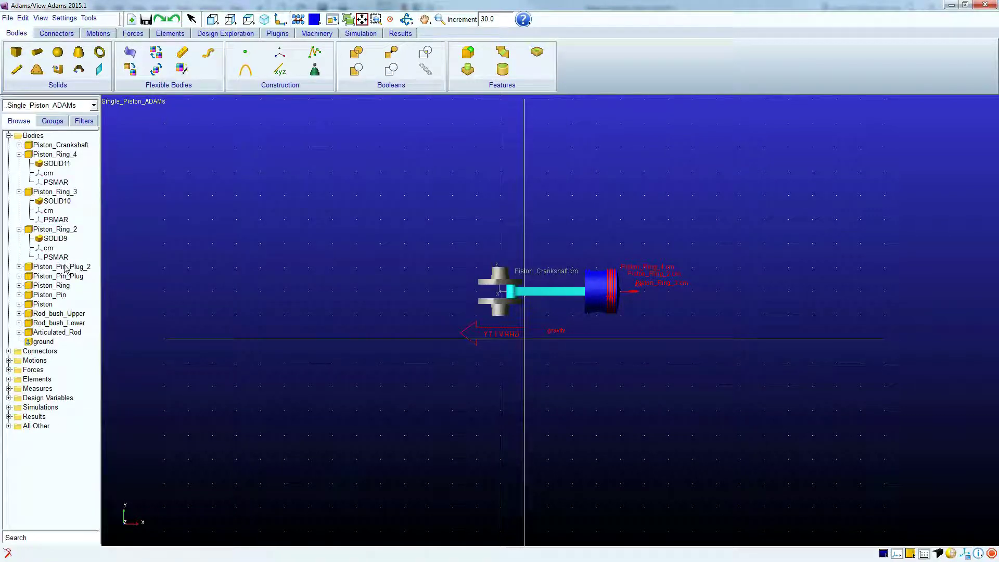
Step: Define Piston_Ring's mass by Geometry and Material Type with cast_iron from the materials library
{"action": "left_click", "coordinate": [52, 288]}
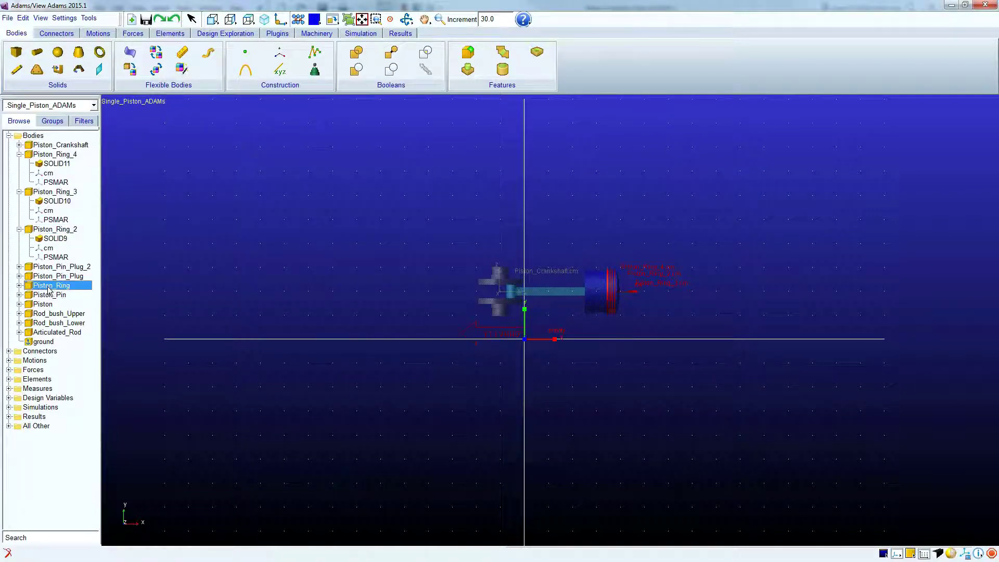
{"action": "double_click", "coordinate": [49, 287]}
{"action": "left_click", "coordinate": [323, 133]}
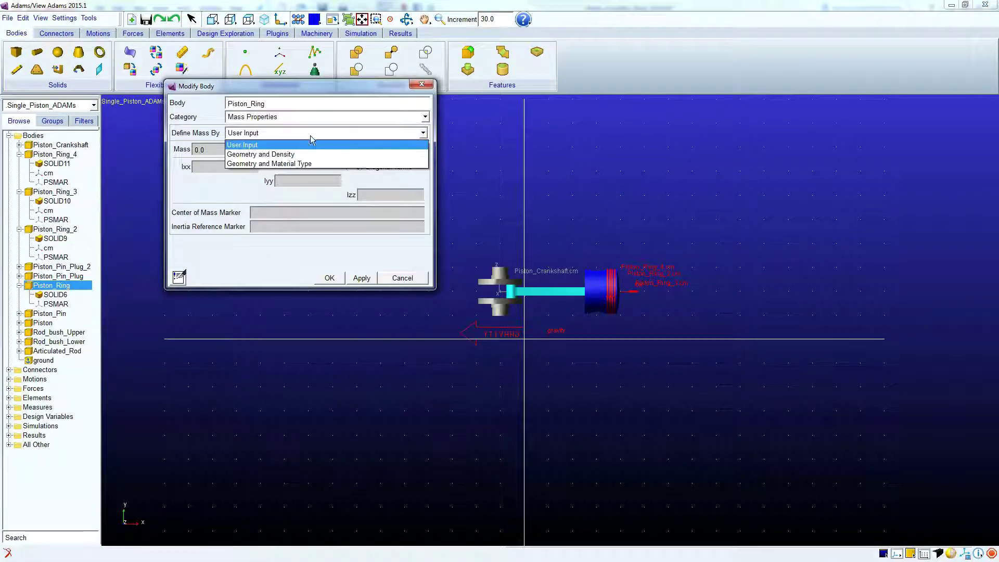
{"action": "left_click", "coordinate": [300, 163]}
{"action": "double_click", "coordinate": [271, 149]}
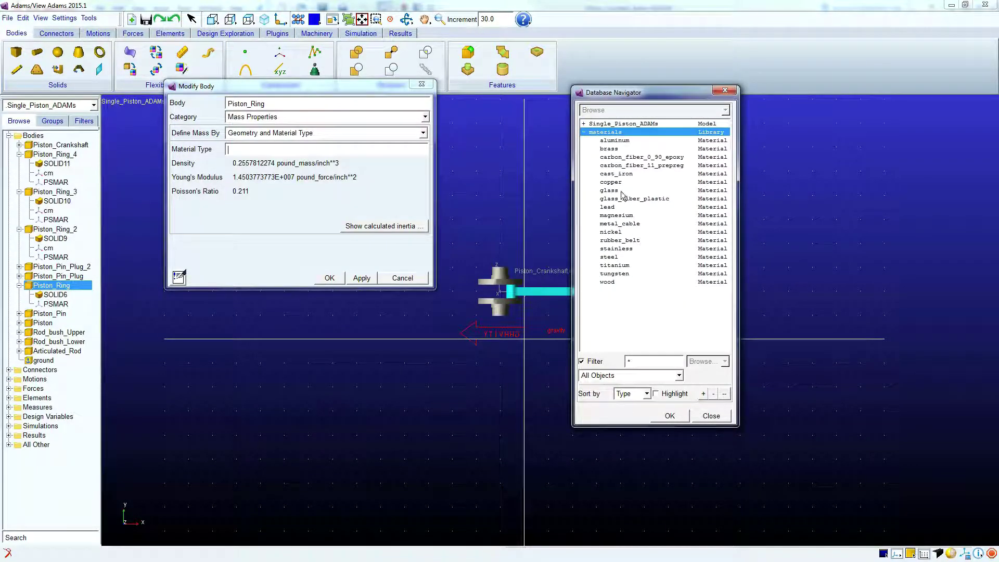
{"action": "left_click", "coordinate": [616, 174]}
{"action": "left_click", "coordinate": [669, 415]}
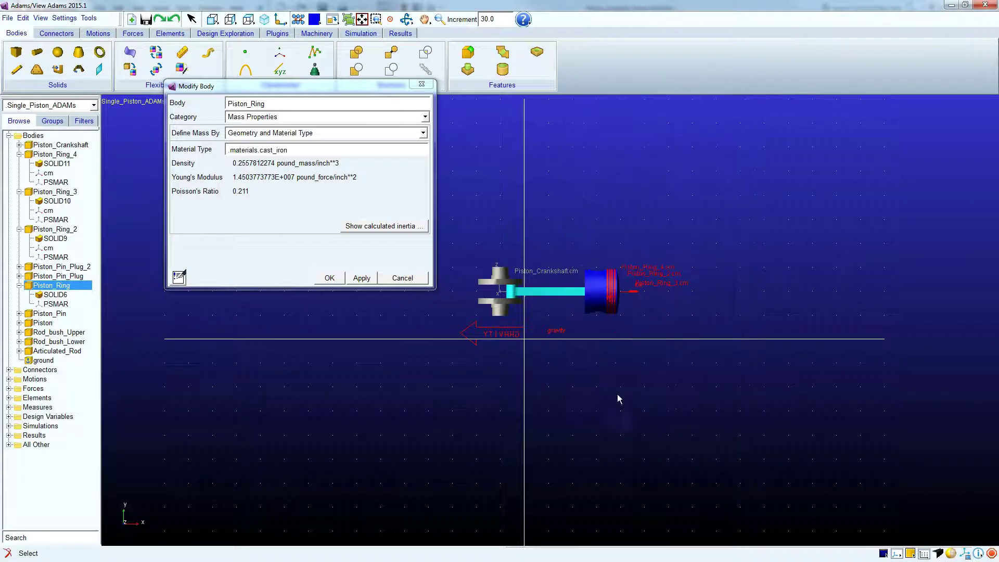
{"action": "left_click", "coordinate": [330, 278]}
Step: Examine where Piston_Pin_Plug and Piston_Pin_Plug_2 sit in the piston, comparing them up close and in wireframe display
{"action": "left_click", "coordinate": [50, 267]}
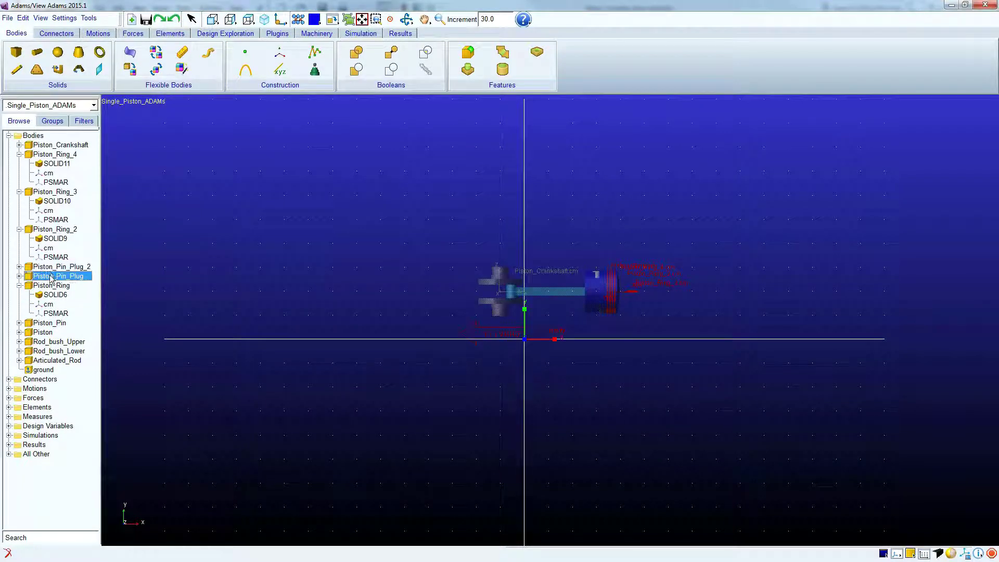
{"action": "left_click", "coordinate": [48, 266]}
{"action": "left_click", "coordinate": [51, 276]}
{"action": "key", "text": "z"}
{"action": "left_click_drag", "start_coordinate": [638, 312], "coordinate": [646, 274]}
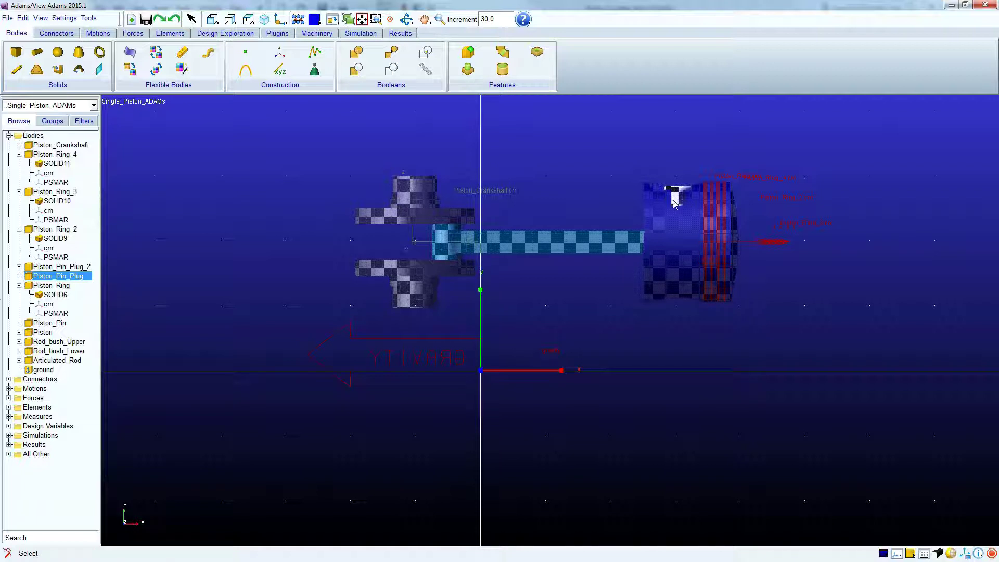
{"action": "left_click", "coordinate": [57, 267]}
{"action": "left_click", "coordinate": [57, 276]}
{"action": "left_click", "coordinate": [56, 267]}
{"action": "left_click", "coordinate": [56, 275]}
{"action": "left_click", "coordinate": [54, 266]}
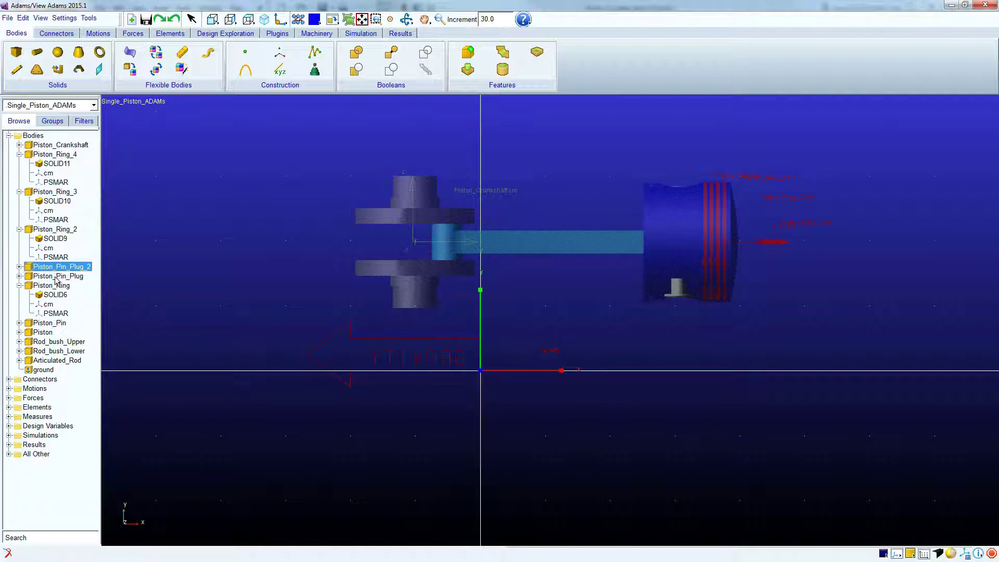
{"action": "left_click", "coordinate": [56, 275]}
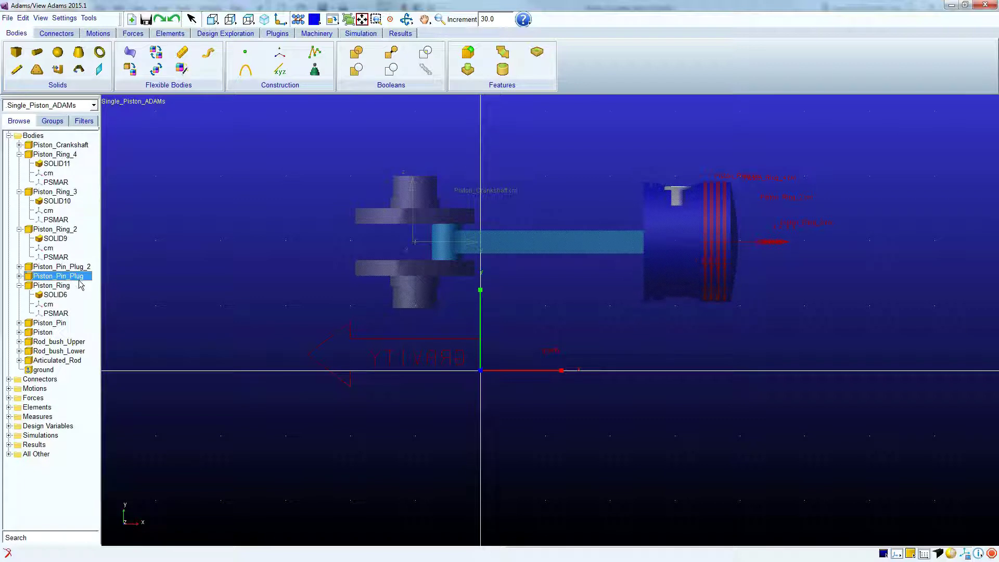
{"action": "key", "text": "shift+s"}
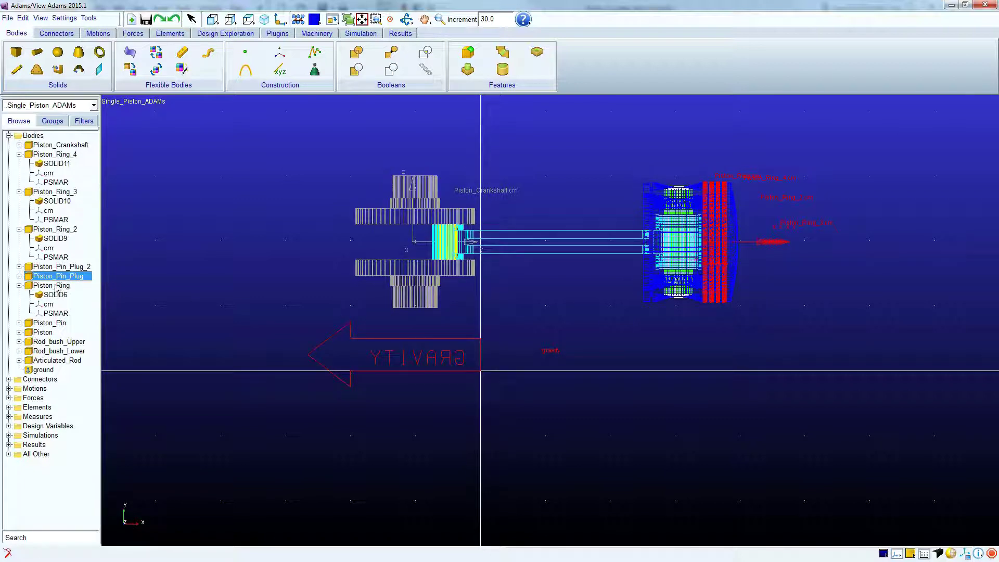
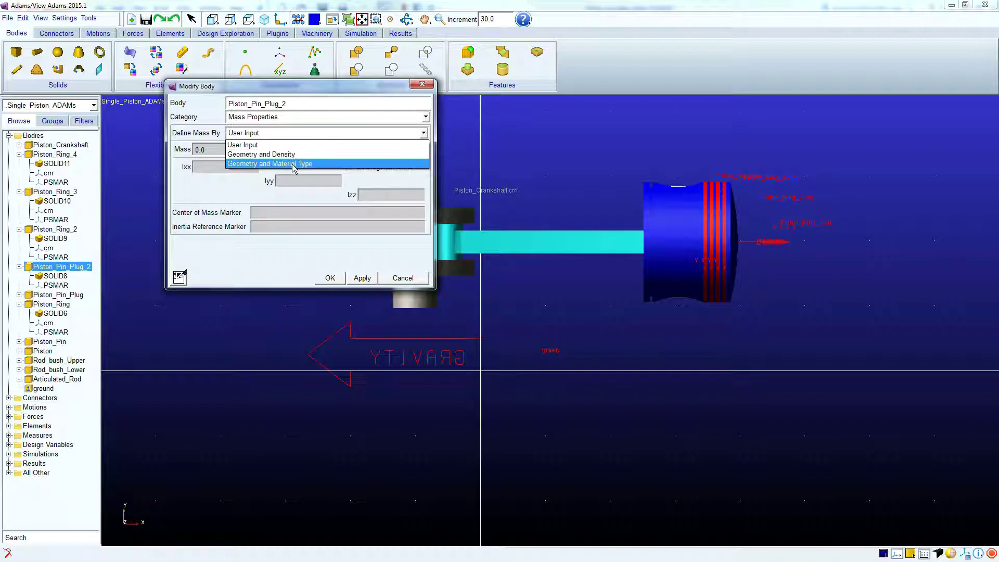
Step: Define Piston_Pin_Plug_2's mass by Geometry and Material Type with aluminum from the materials library
{"action": "left_click", "coordinate": [293, 164]}
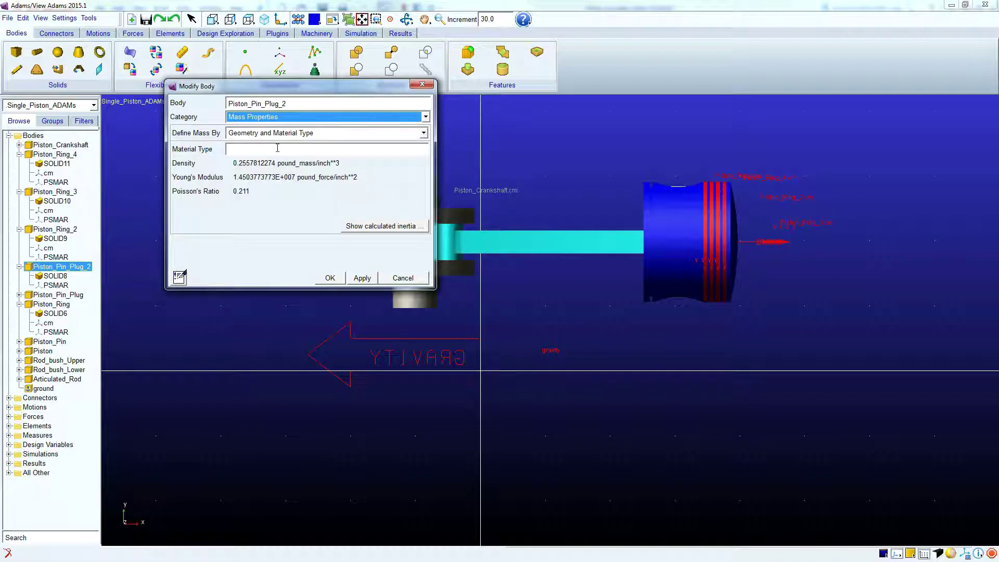
{"action": "double_click", "coordinate": [277, 148]}
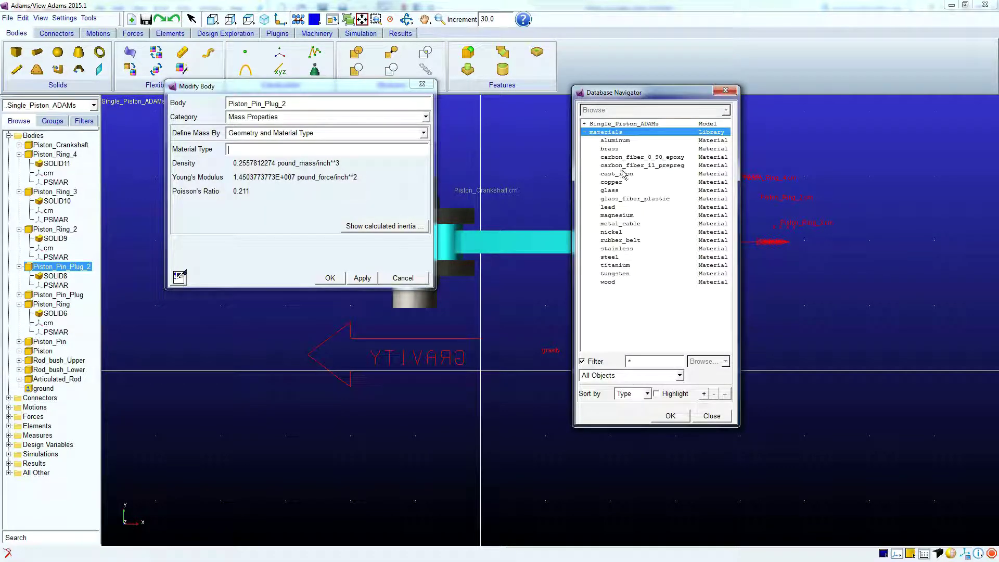
{"action": "left_click", "coordinate": [615, 141]}
{"action": "left_click", "coordinate": [669, 415]}
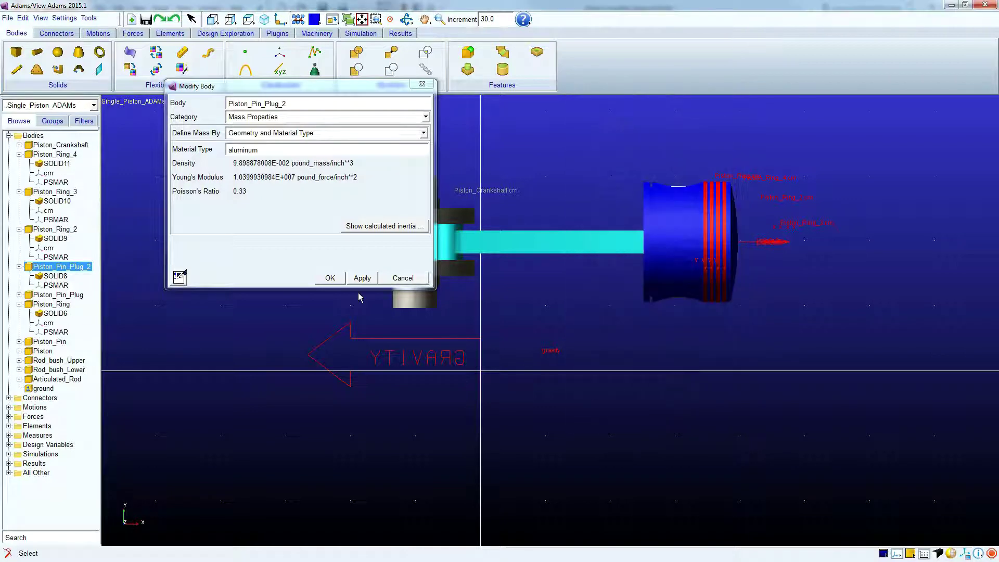
{"action": "left_click", "coordinate": [330, 278]}
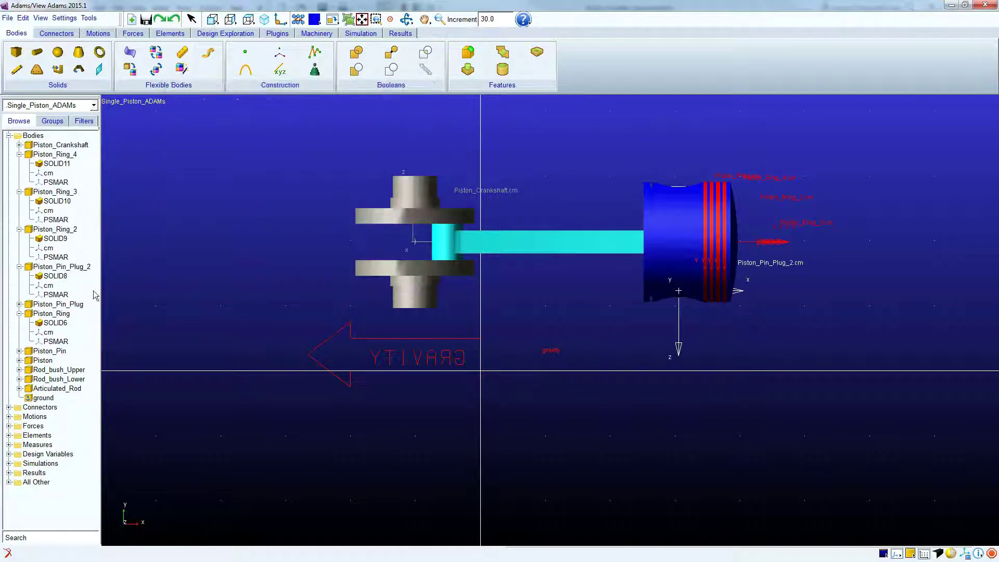
Step: Define Piston_Pin_Plug's mass by Geometry and Material Type with aluminum from the materials library
{"action": "double_click", "coordinate": [54, 304]}
{"action": "left_click", "coordinate": [298, 134]}
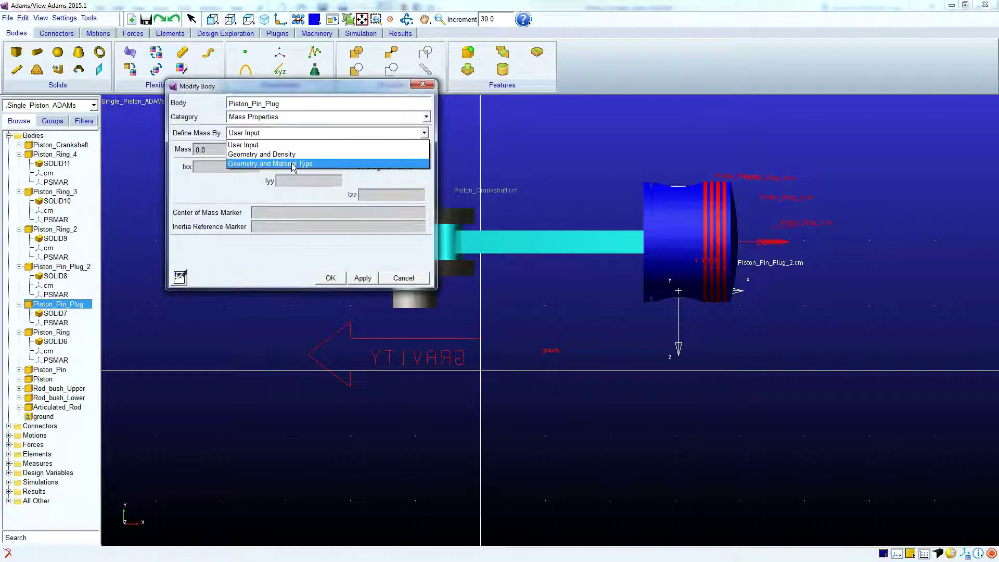
{"action": "left_click", "coordinate": [293, 164]}
{"action": "double_click", "coordinate": [286, 152]}
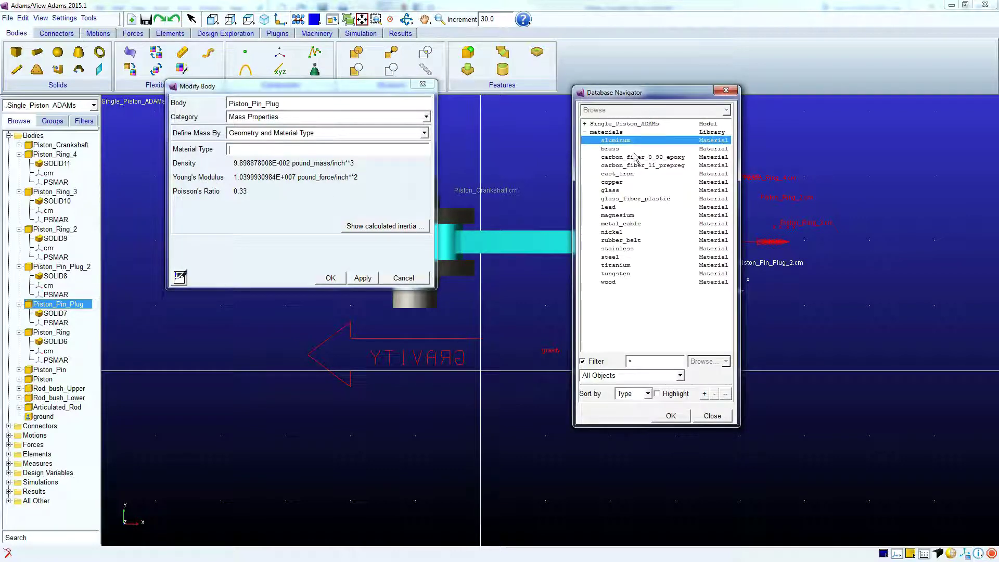
{"action": "left_click", "coordinate": [670, 416]}
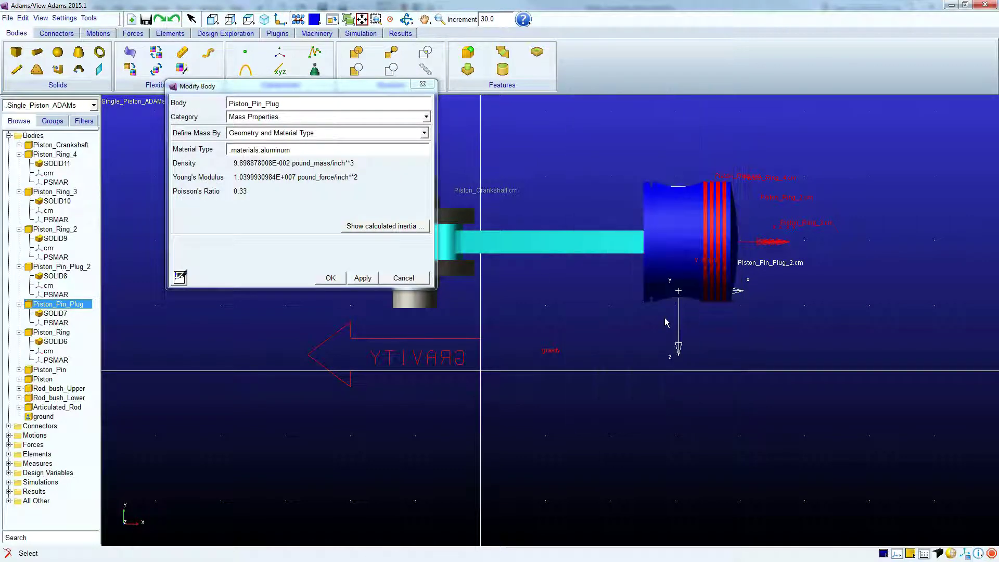
{"action": "left_click", "coordinate": [332, 277]}
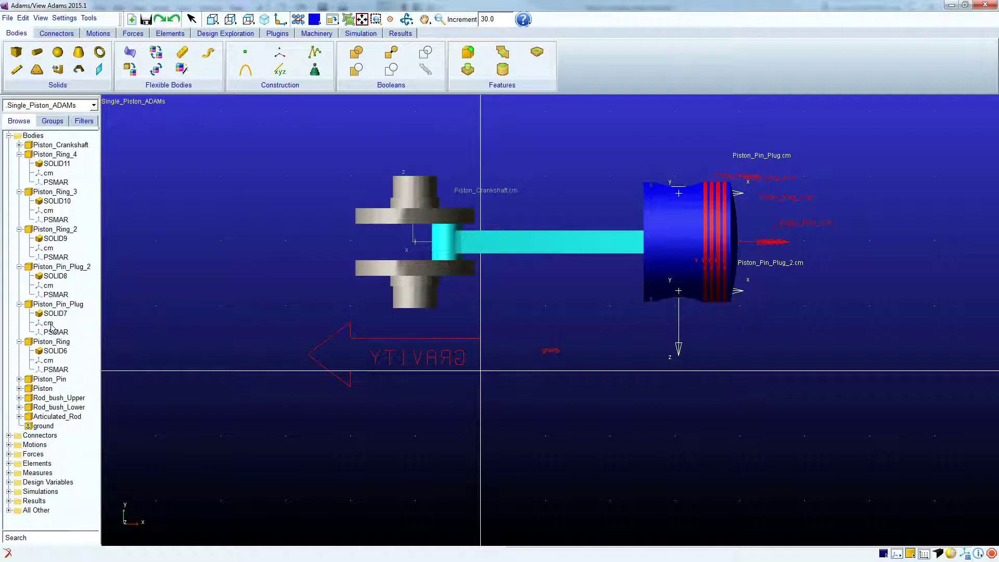
Step: Define Piston_Pin's mass by Geometry and Material Type with steel from the materials library
{"action": "left_click", "coordinate": [51, 323]}
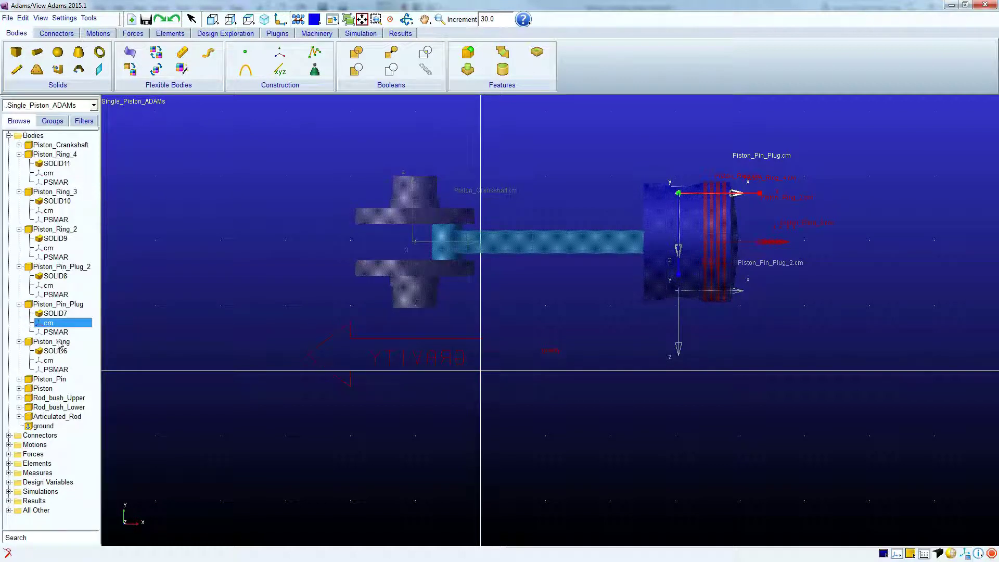
{"action": "left_click", "coordinate": [59, 342]}
{"action": "left_click", "coordinate": [49, 379]}
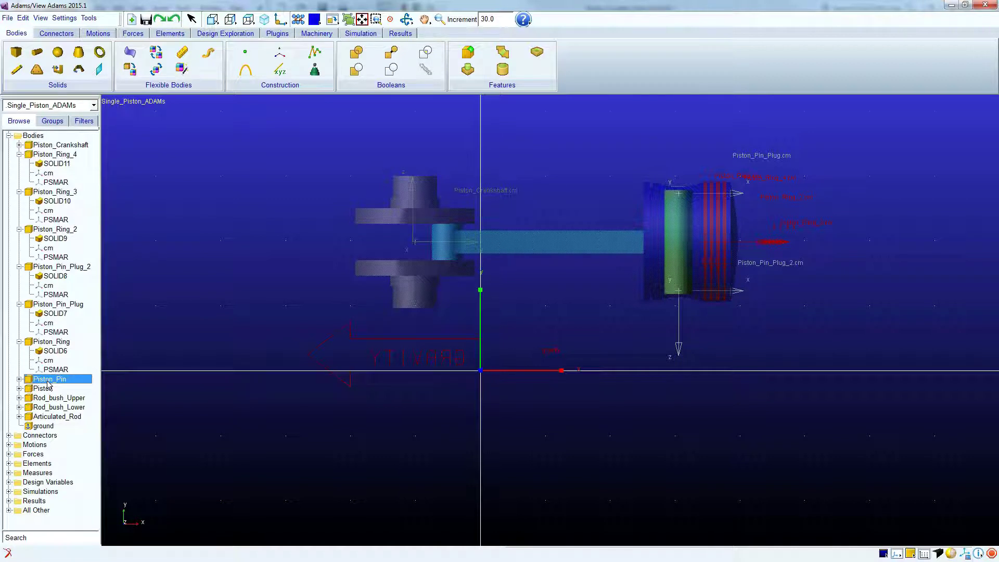
{"action": "double_click", "coordinate": [49, 379]}
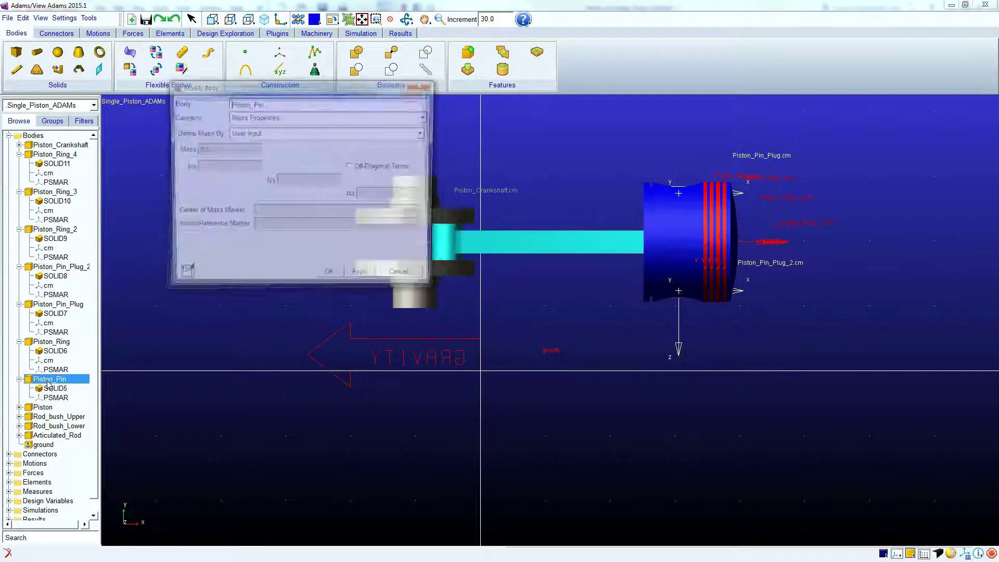
{"action": "right_click", "coordinate": [51, 381]}
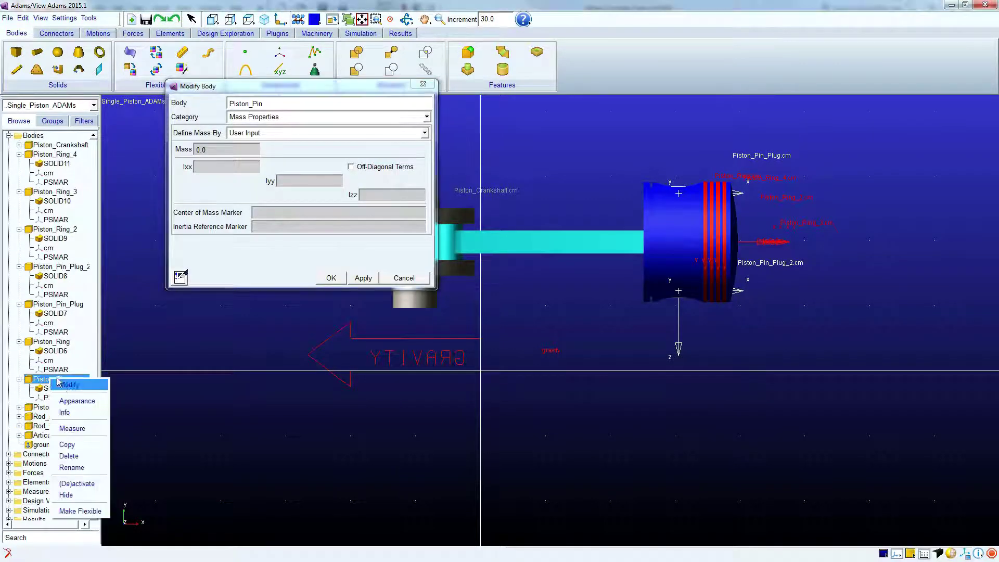
{"action": "left_click", "coordinate": [72, 390]}
{"action": "left_click", "coordinate": [422, 133]}
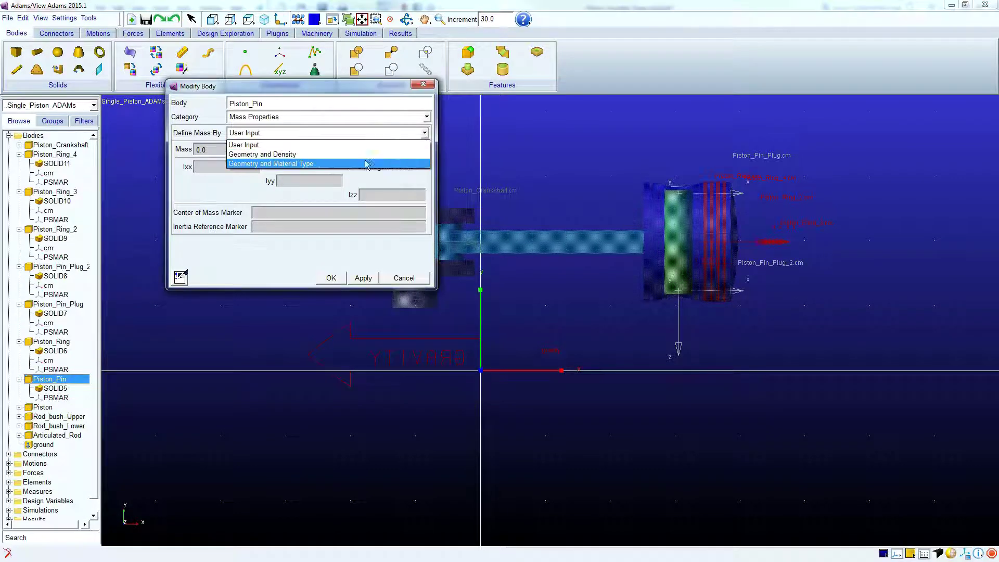
{"action": "left_click", "coordinate": [305, 163]}
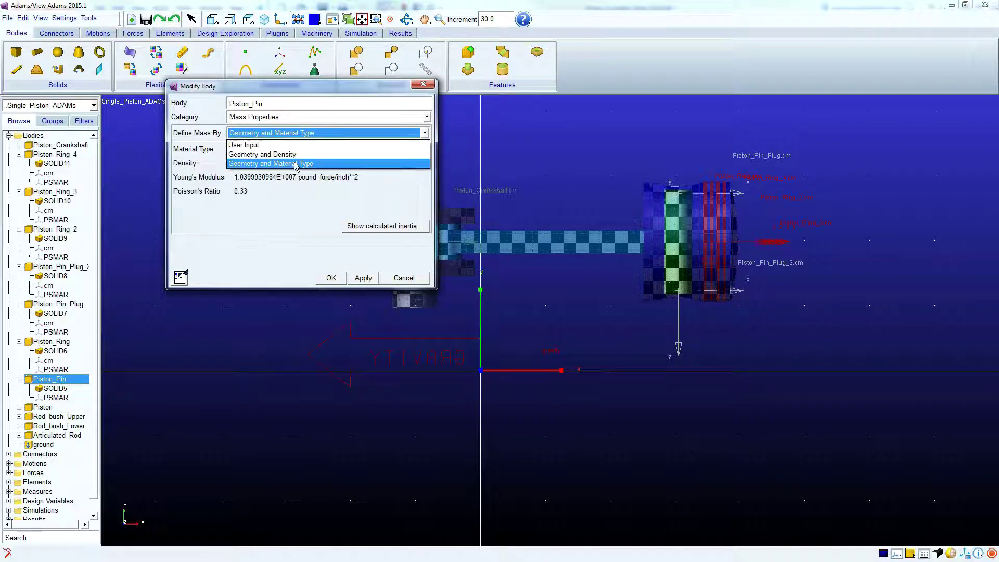
{"action": "double_click", "coordinate": [357, 152]}
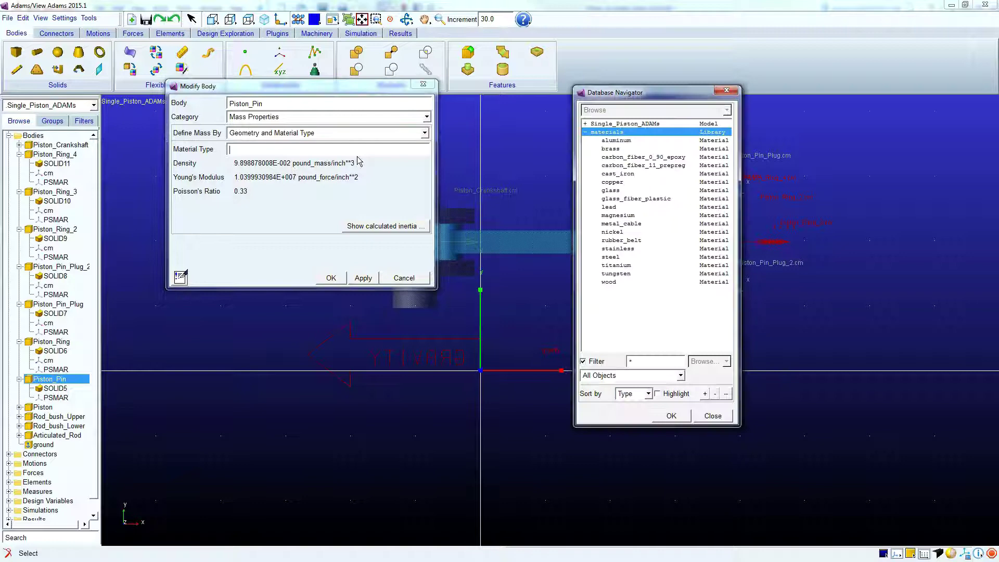
{"action": "left_click", "coordinate": [613, 257]}
{"action": "left_click", "coordinate": [671, 416]}
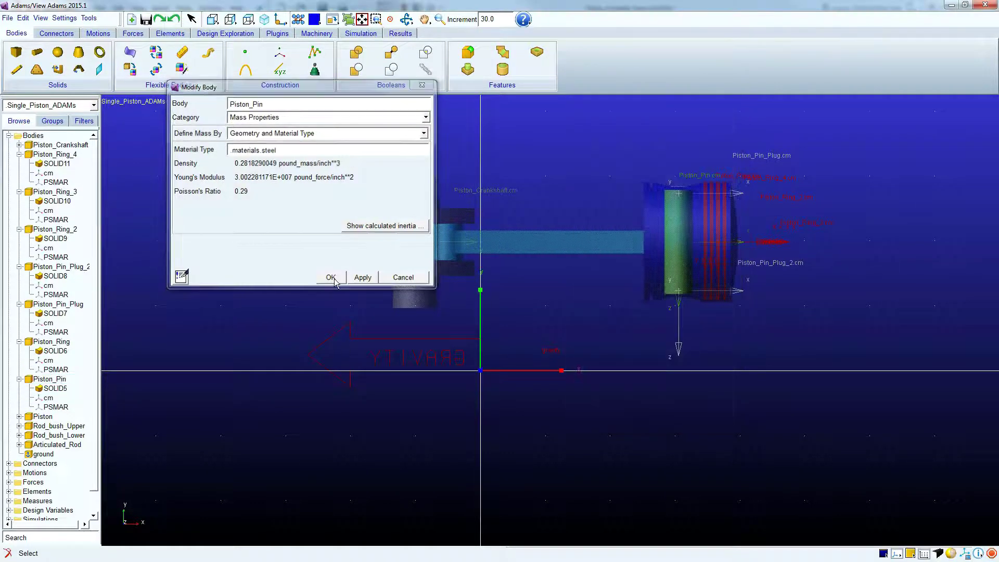
Step: Accept Piston_Pin's steel material and define Piston's mass by Geometry and Material Type with aluminum from the materials library
{"action": "left_click", "coordinate": [331, 277]}
{"action": "left_click", "coordinate": [43, 418]}
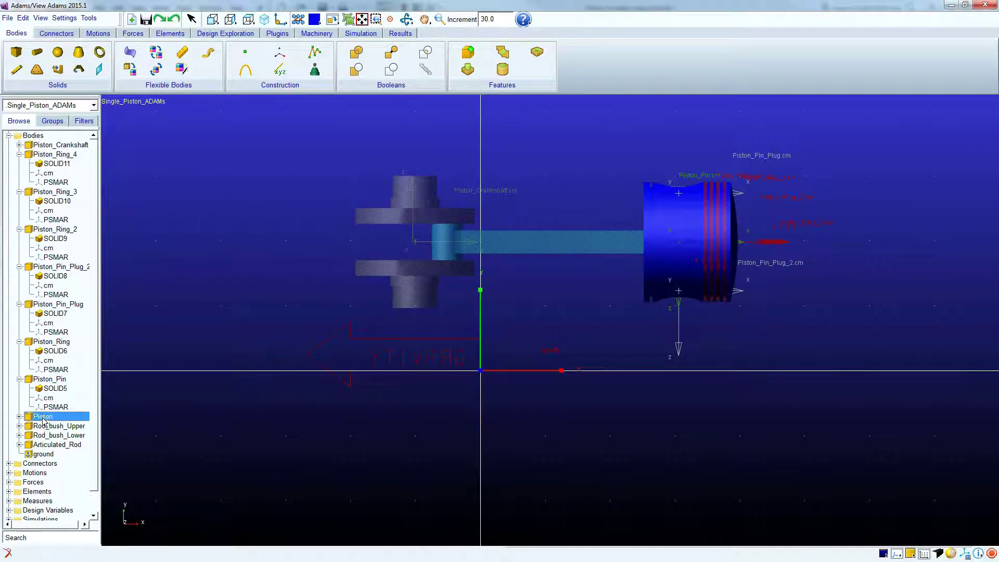
{"action": "right_click", "coordinate": [44, 420]}
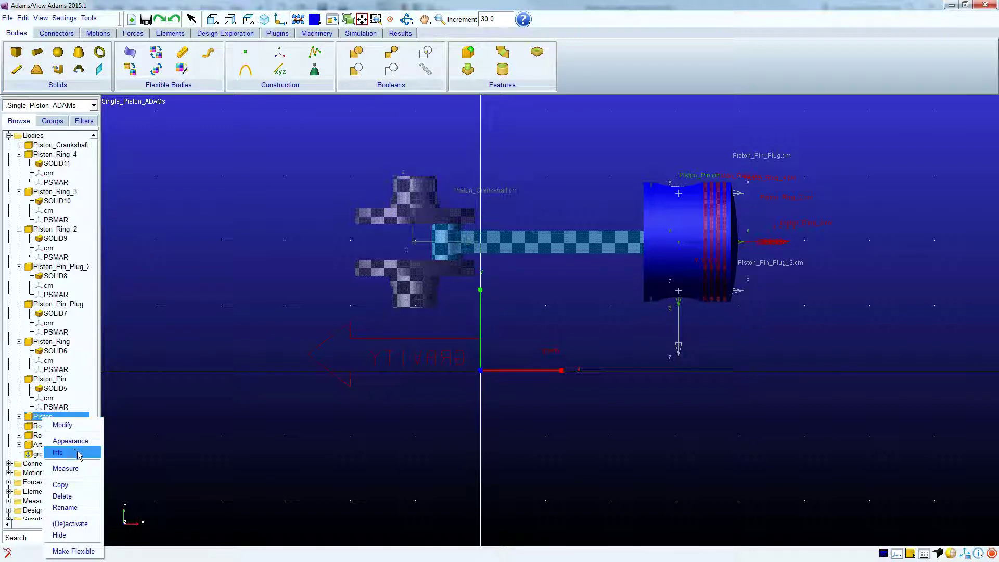
{"action": "left_click", "coordinate": [70, 425]}
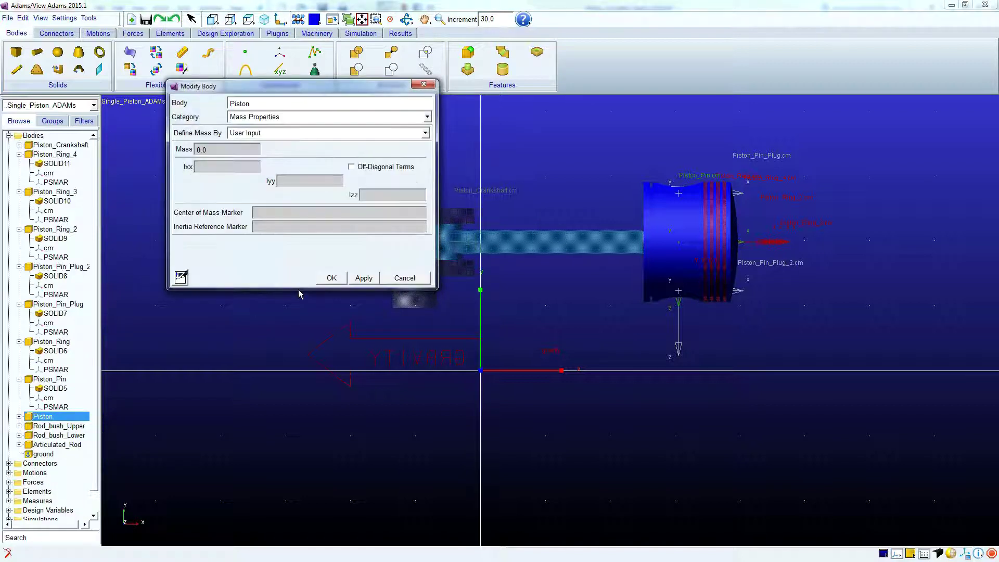
{"action": "left_click", "coordinate": [321, 133]}
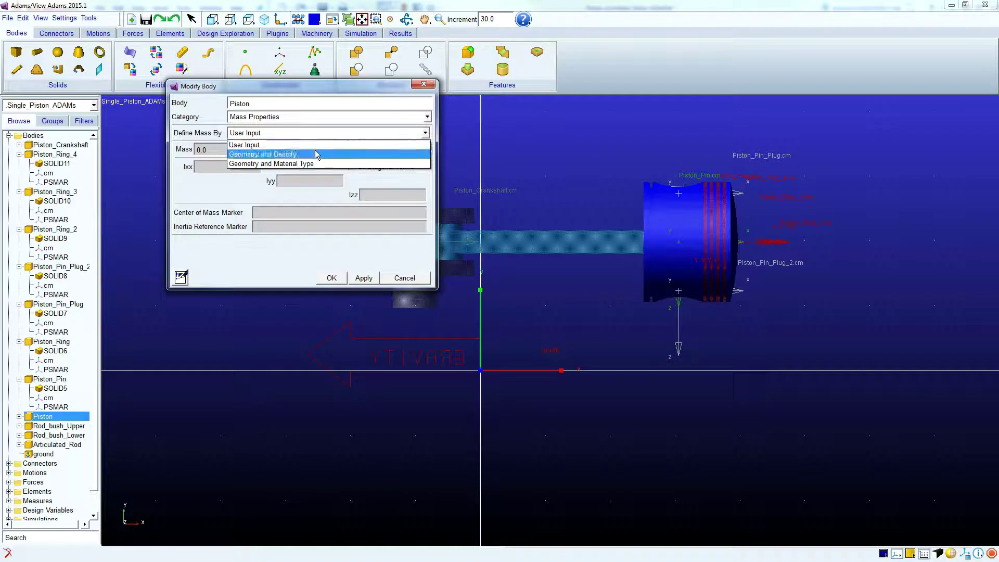
{"action": "left_click", "coordinate": [285, 164]}
{"action": "double_click", "coordinate": [271, 149]}
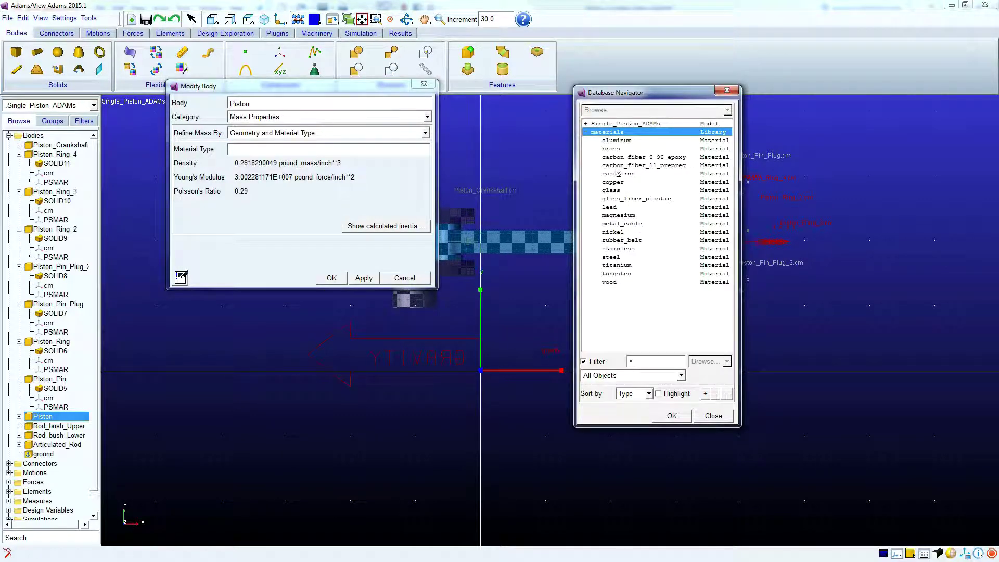
{"action": "left_click", "coordinate": [617, 141]}
{"action": "left_click", "coordinate": [671, 416]}
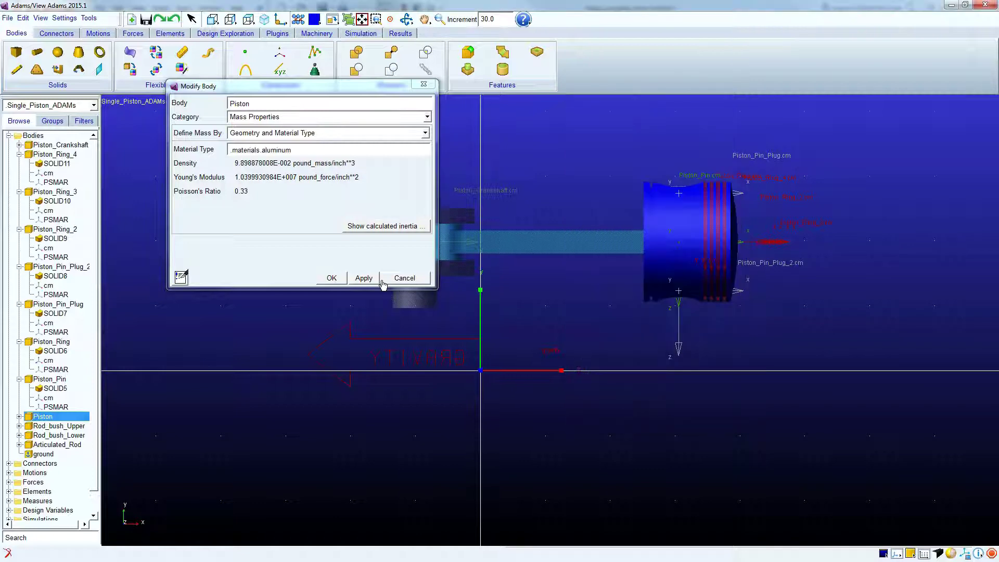
{"action": "left_click", "coordinate": [331, 278]}
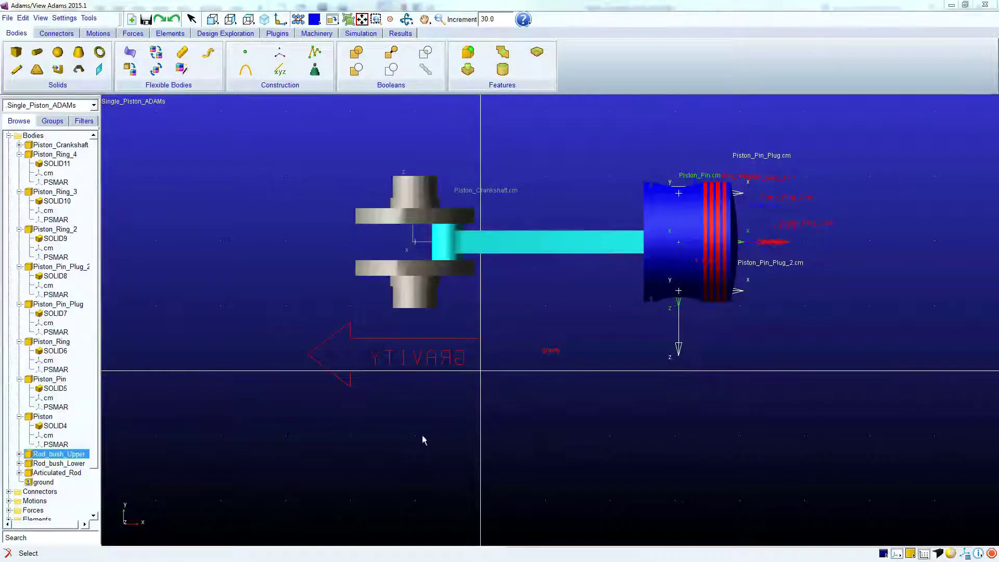
Step: Examine where Rod_bush_Upper, Rod_bush_Lower and Articulated_Rod sit in the assembly by highlighting each body in turn
{"action": "left_click", "coordinate": [63, 457]}
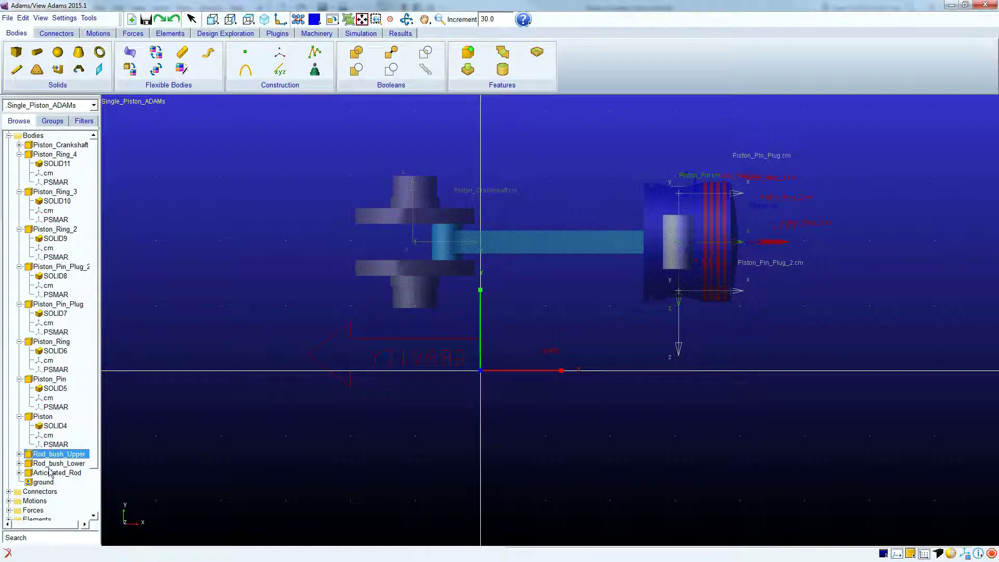
{"action": "left_click", "coordinate": [55, 463]}
{"action": "left_click", "coordinate": [59, 473]}
{"action": "left_click", "coordinate": [63, 463]}
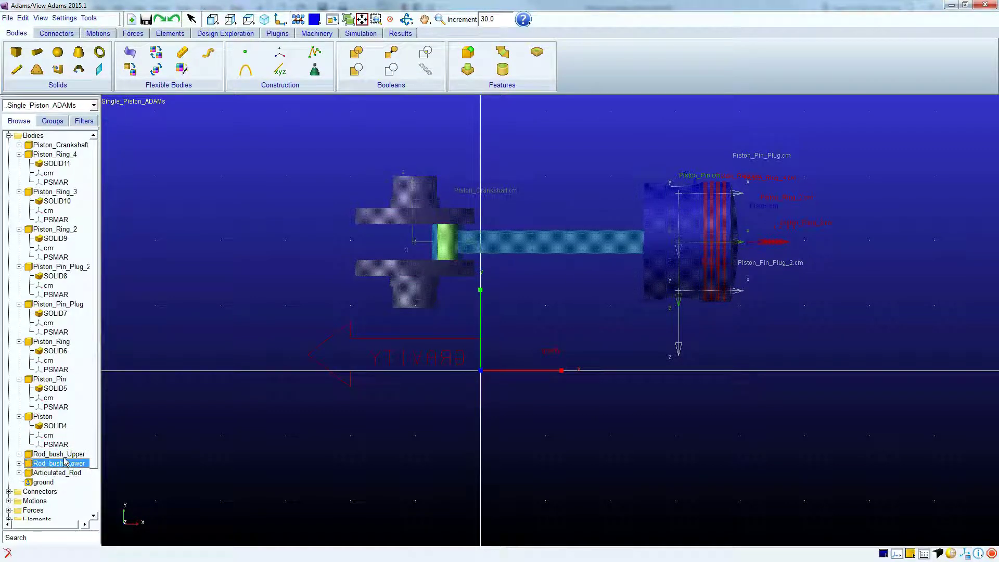
{"action": "left_click", "coordinate": [64, 456]}
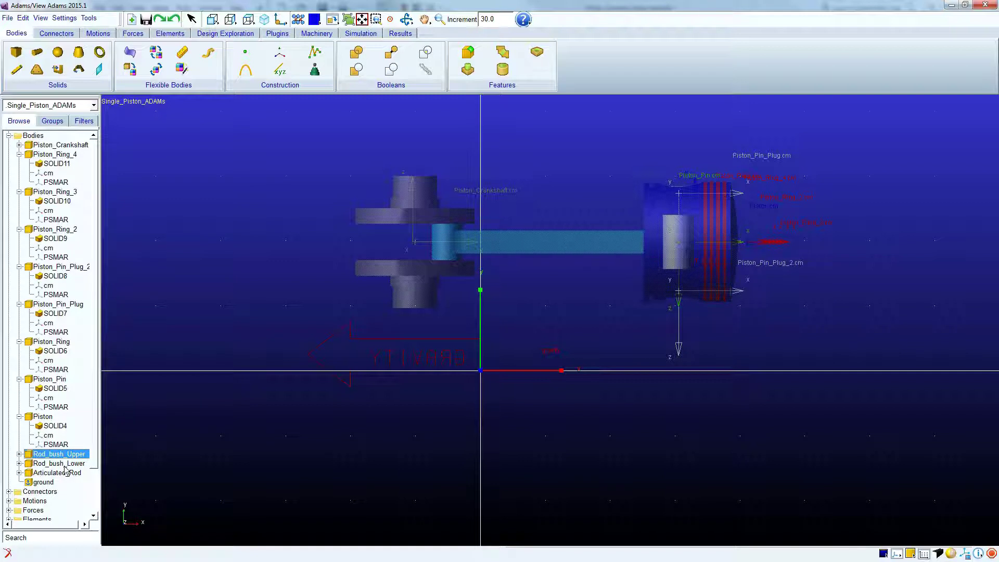
{"action": "left_click", "coordinate": [65, 463]}
{"action": "left_click", "coordinate": [62, 473]}
Step: Define Rod_bush_Upper's mass by Geometry and Material Type with brass from the materials library
{"action": "left_click", "coordinate": [65, 456]}
{"action": "right_click", "coordinate": [37, 455]}
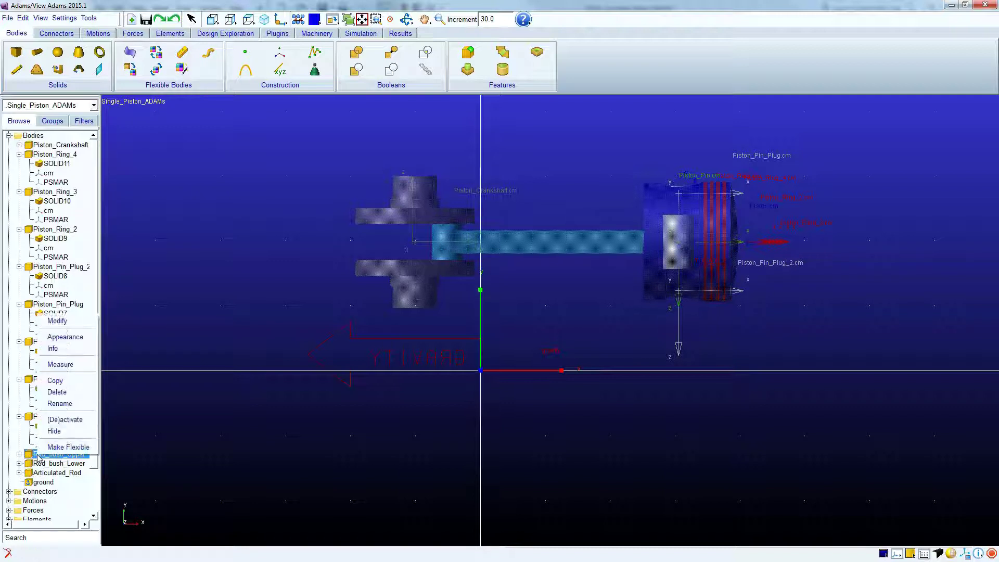
{"action": "left_click", "coordinate": [72, 324]}
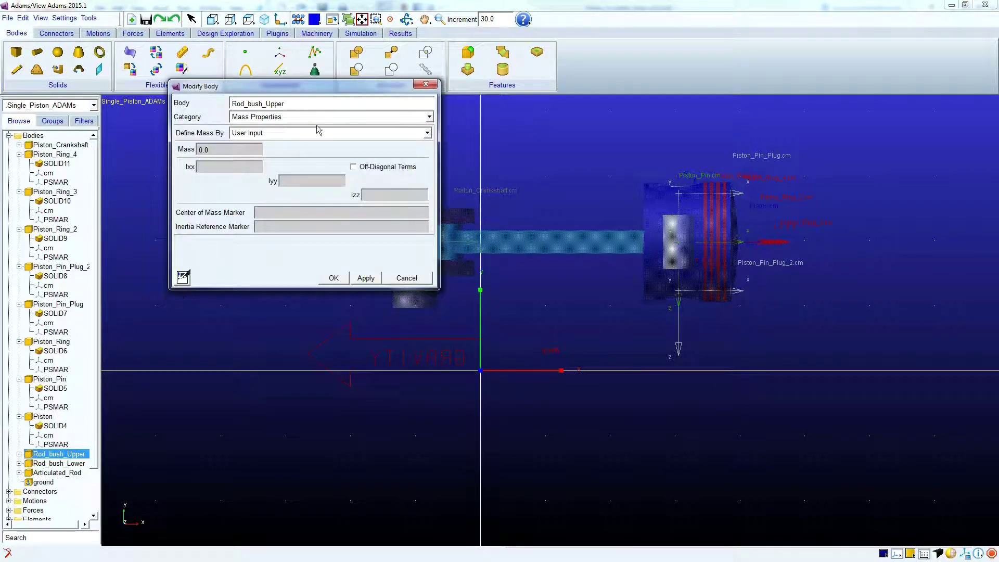
{"action": "left_click", "coordinate": [316, 133]}
{"action": "left_click", "coordinate": [297, 163]}
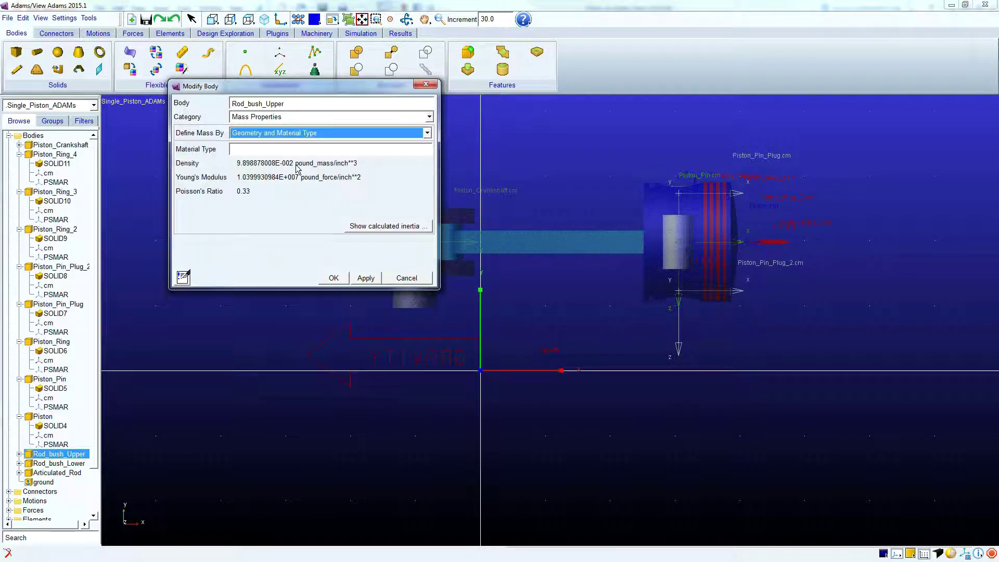
{"action": "double_click", "coordinate": [270, 149]}
{"action": "left_click", "coordinate": [626, 149]}
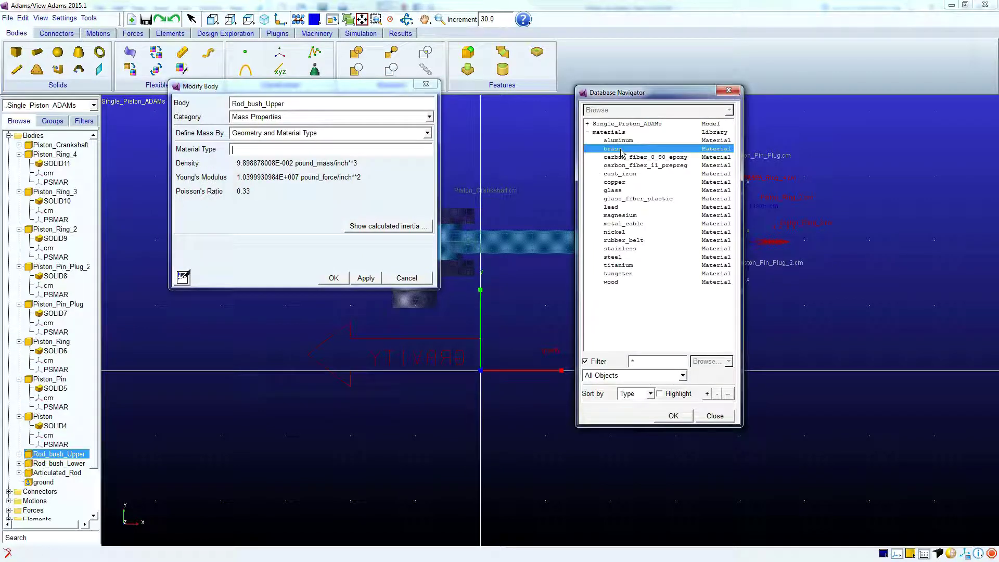
{"action": "left_click", "coordinate": [673, 416]}
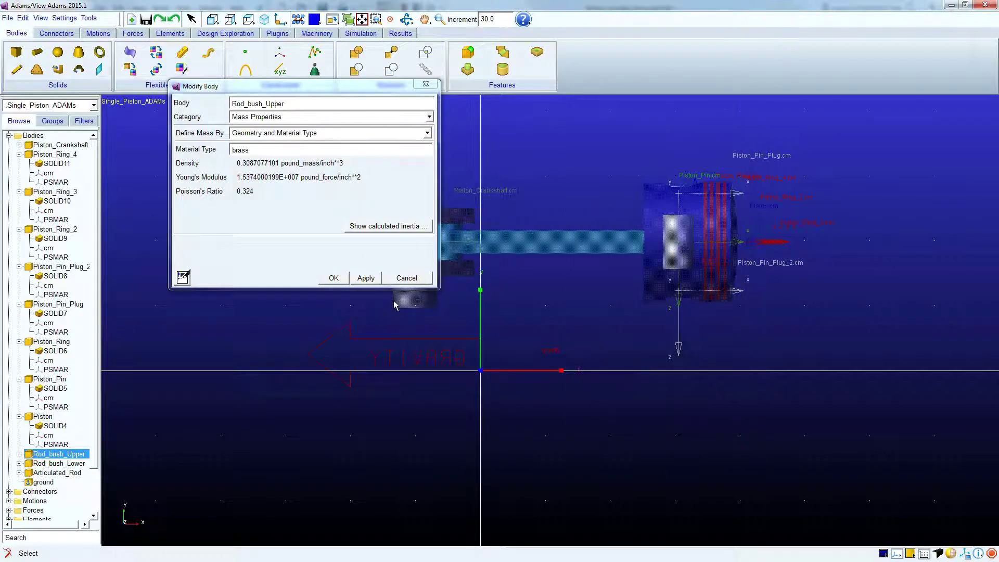
{"action": "left_click", "coordinate": [333, 278]}
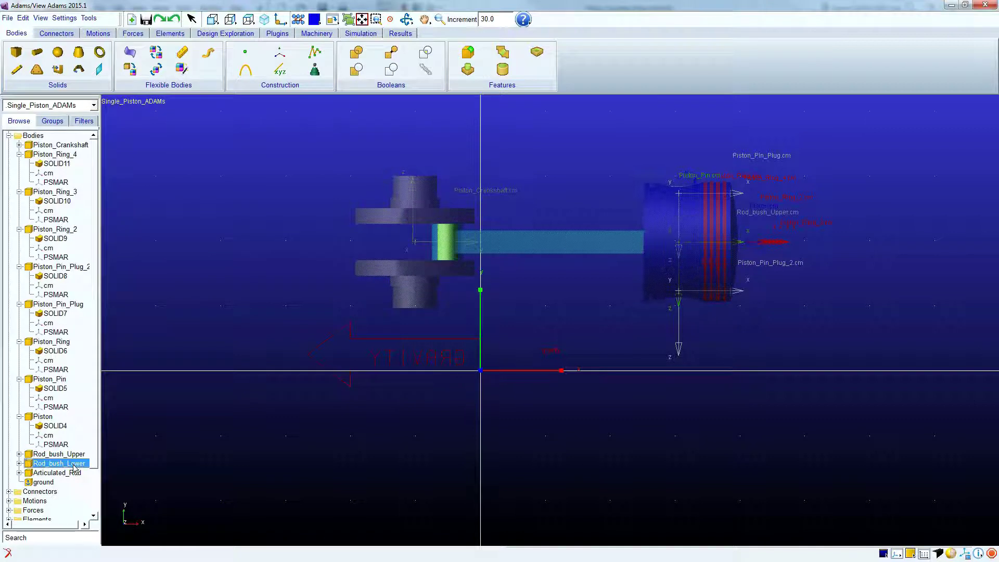
Step: Define Rod_bush_Lower's mass by Geometry and Material Type with brass from the materials library
{"action": "double_click", "coordinate": [66, 472]}
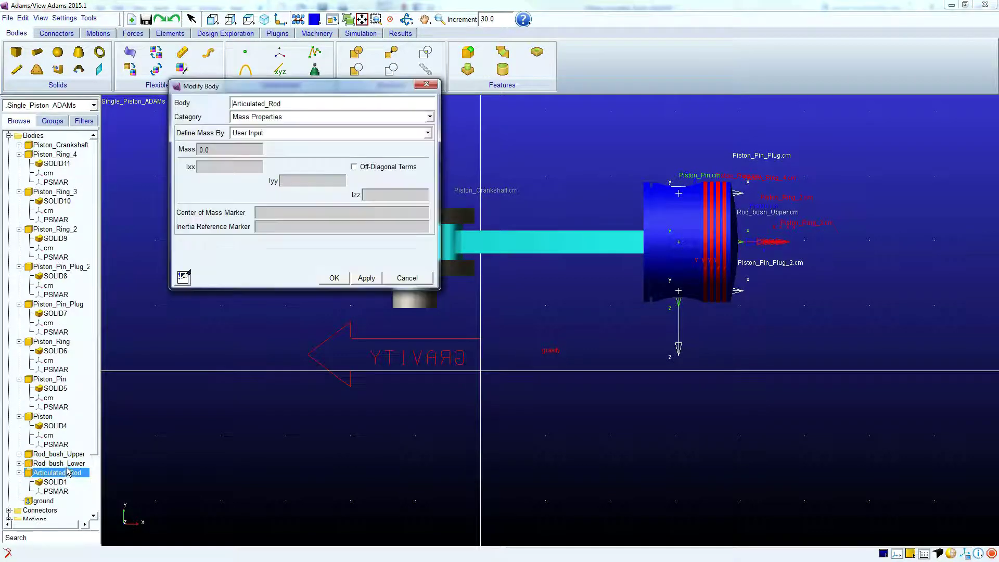
{"action": "left_click", "coordinate": [408, 278]}
{"action": "left_click", "coordinate": [61, 464]}
{"action": "double_click", "coordinate": [61, 464]}
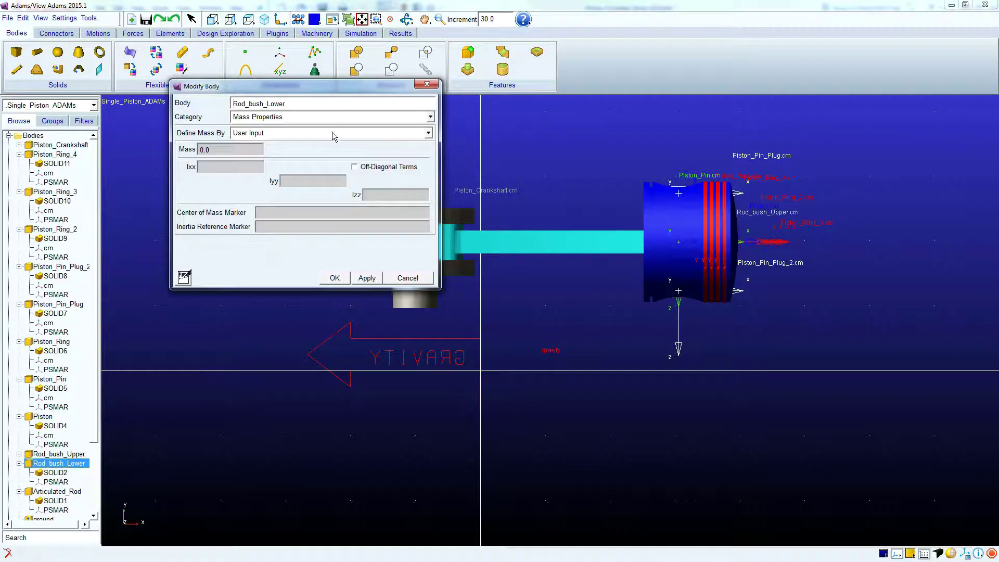
{"action": "left_click", "coordinate": [334, 134]}
{"action": "left_click", "coordinate": [314, 164]}
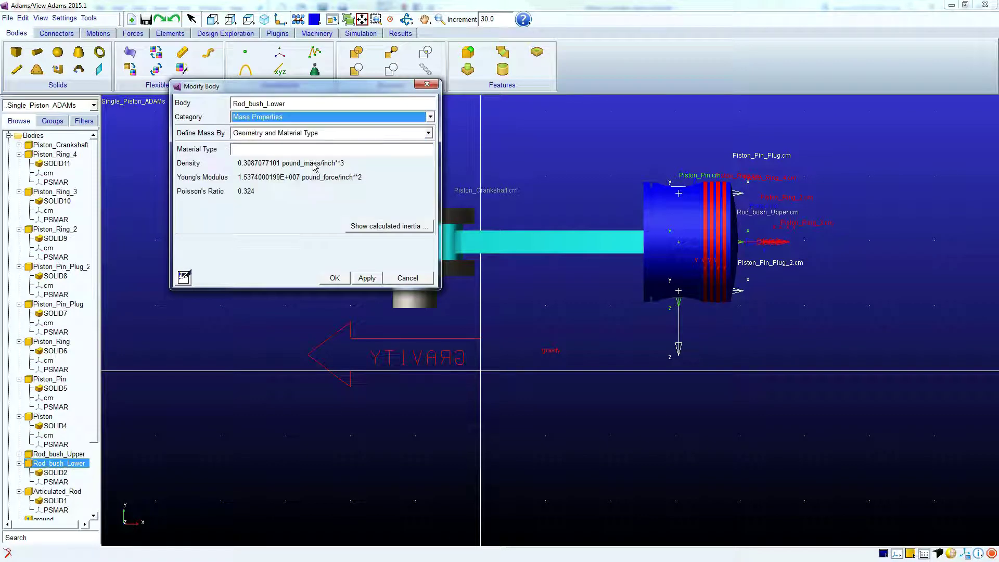
{"action": "double_click", "coordinate": [313, 149]}
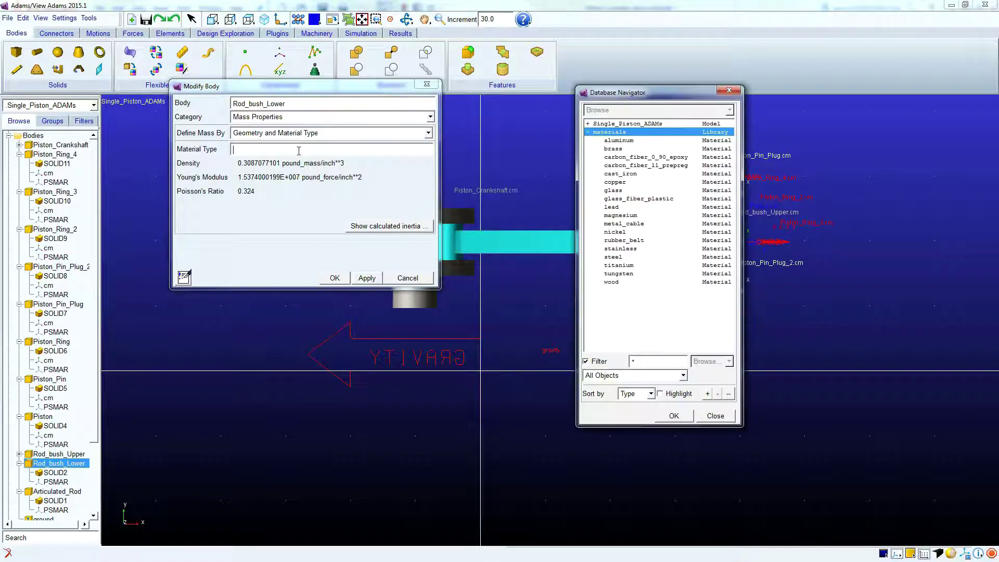
{"action": "left_click", "coordinate": [622, 149]}
{"action": "left_click", "coordinate": [673, 416]}
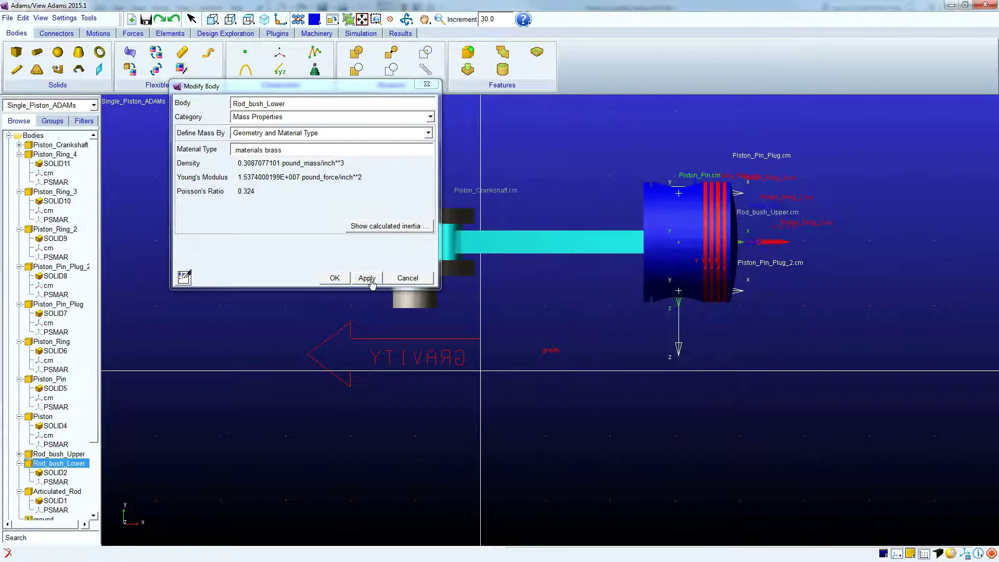
{"action": "left_click", "coordinate": [334, 278]}
Step: Define Articulated_Rod's mass by Geometry and Material Type with steel from the materials library
{"action": "scroll", "coordinate": [90, 422], "scroll_direction": "down", "scroll_amount": 3}
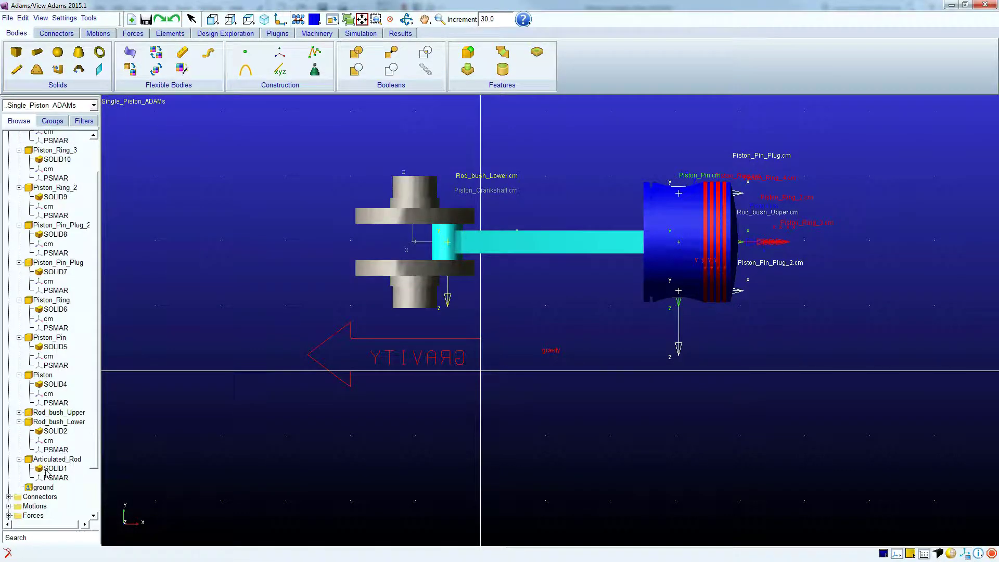
{"action": "left_click", "coordinate": [55, 460]}
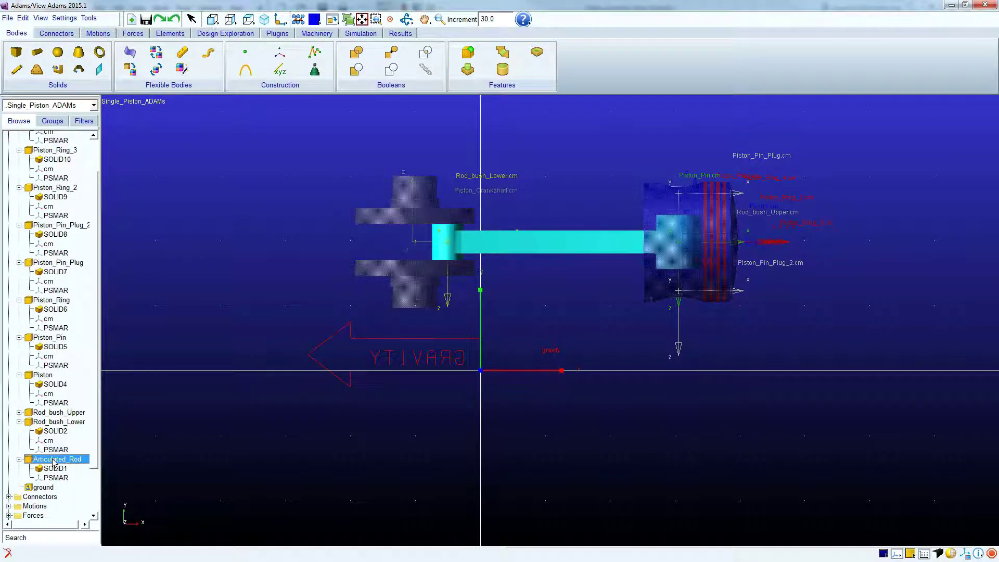
{"action": "double_click", "coordinate": [54, 461]}
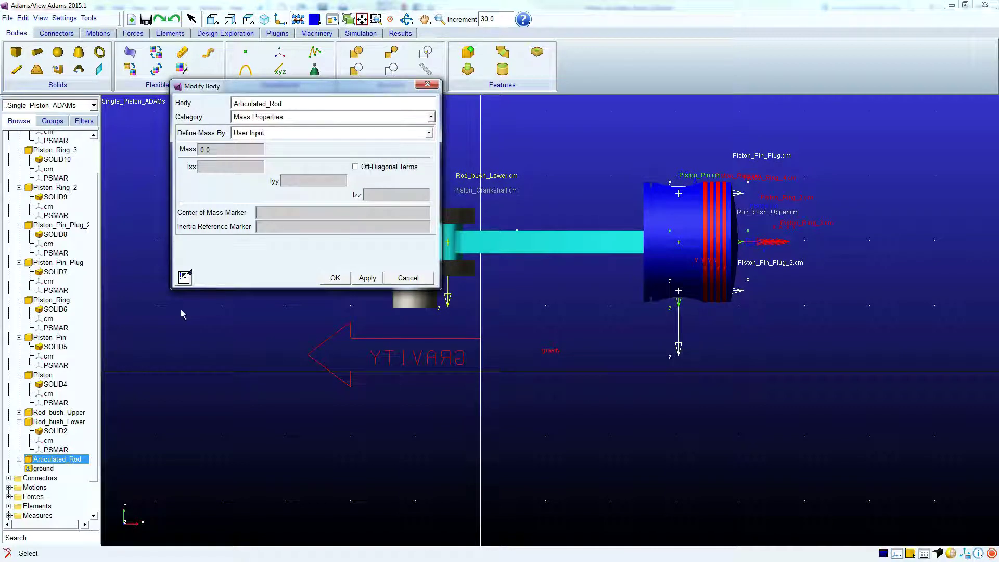
{"action": "left_click", "coordinate": [300, 134]}
{"action": "left_click", "coordinate": [286, 167]}
{"action": "double_click", "coordinate": [268, 150]}
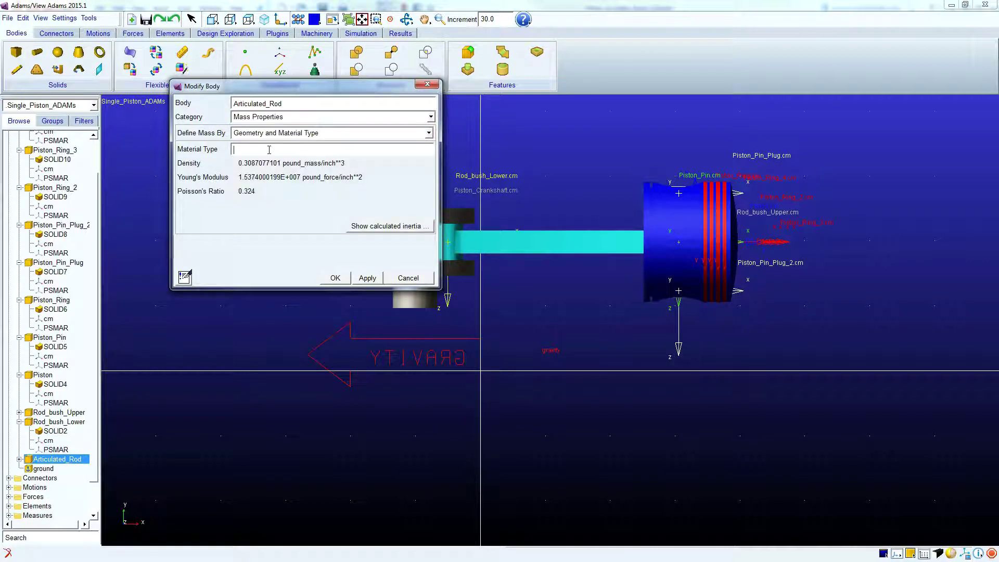
{"action": "left_click", "coordinate": [617, 259]}
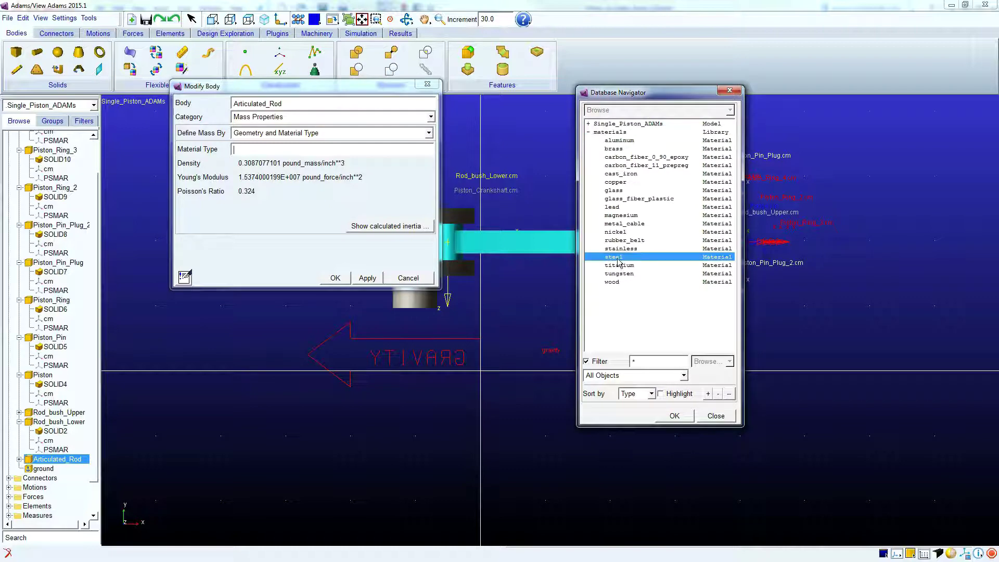
{"action": "left_click", "coordinate": [674, 416]}
{"action": "left_click", "coordinate": [335, 277]}
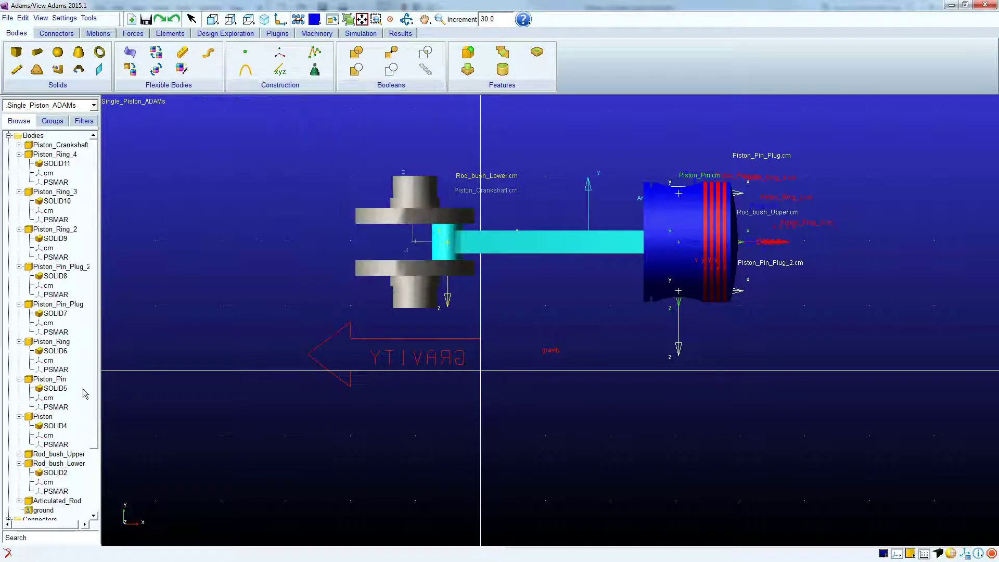
{"action": "scroll", "coordinate": [90, 448], "scroll_direction": "down", "scroll_amount": 3}
{"action": "scroll", "coordinate": [90, 448], "scroll_direction": "up", "scroll_amount": 4}
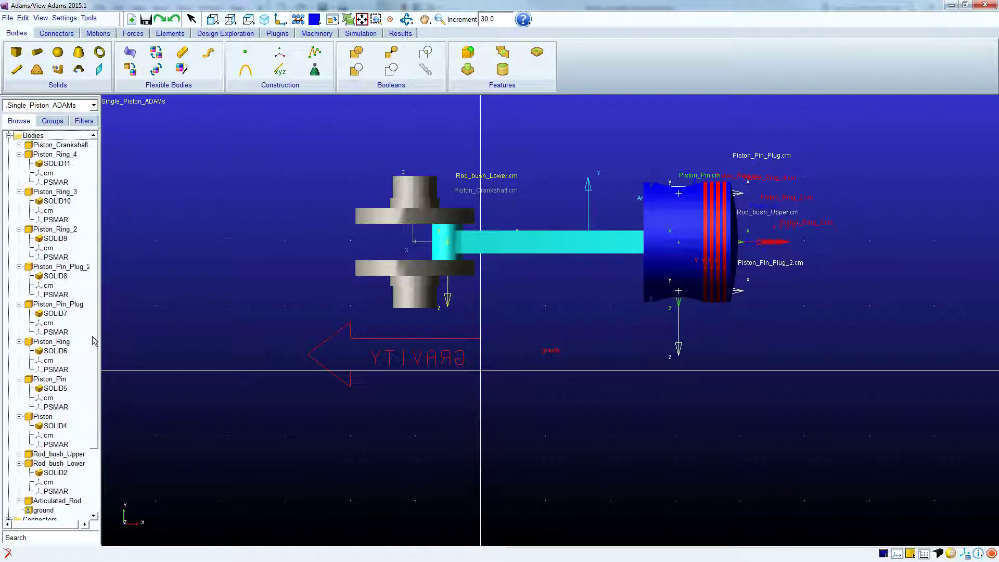